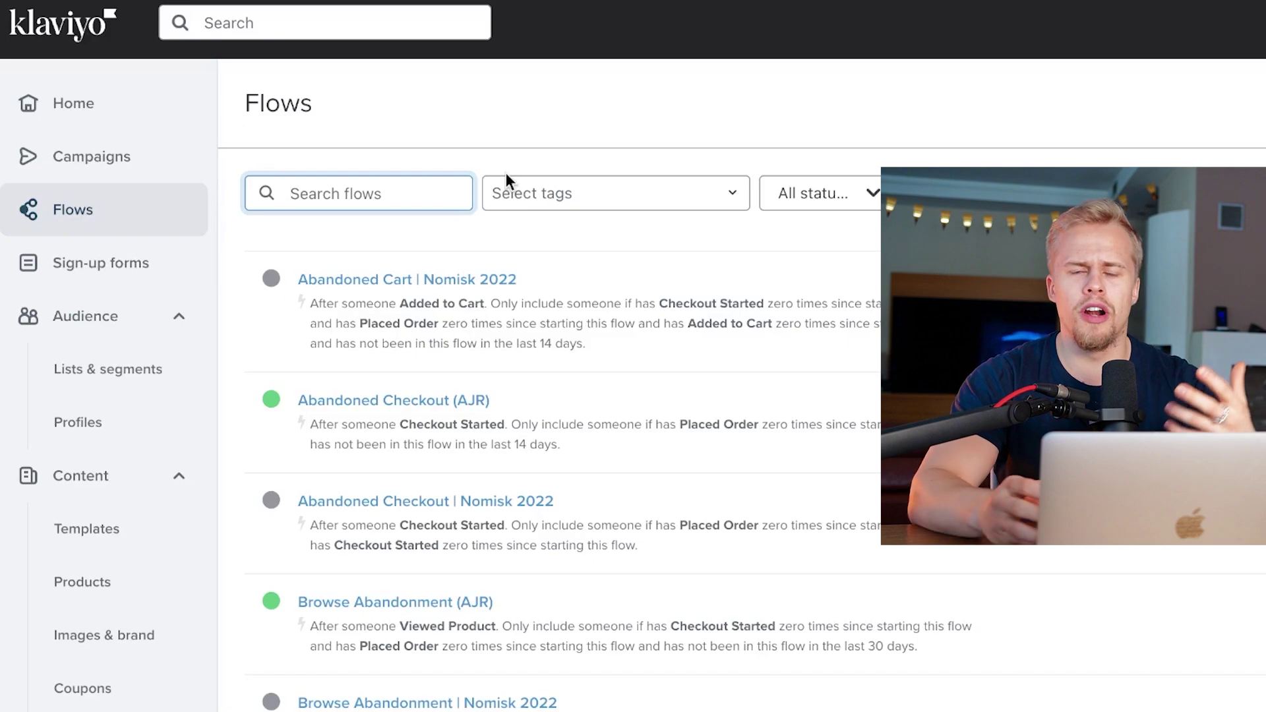
# Clear focus from the flow search box on the Flows list
pyautogui.click(408, 409)
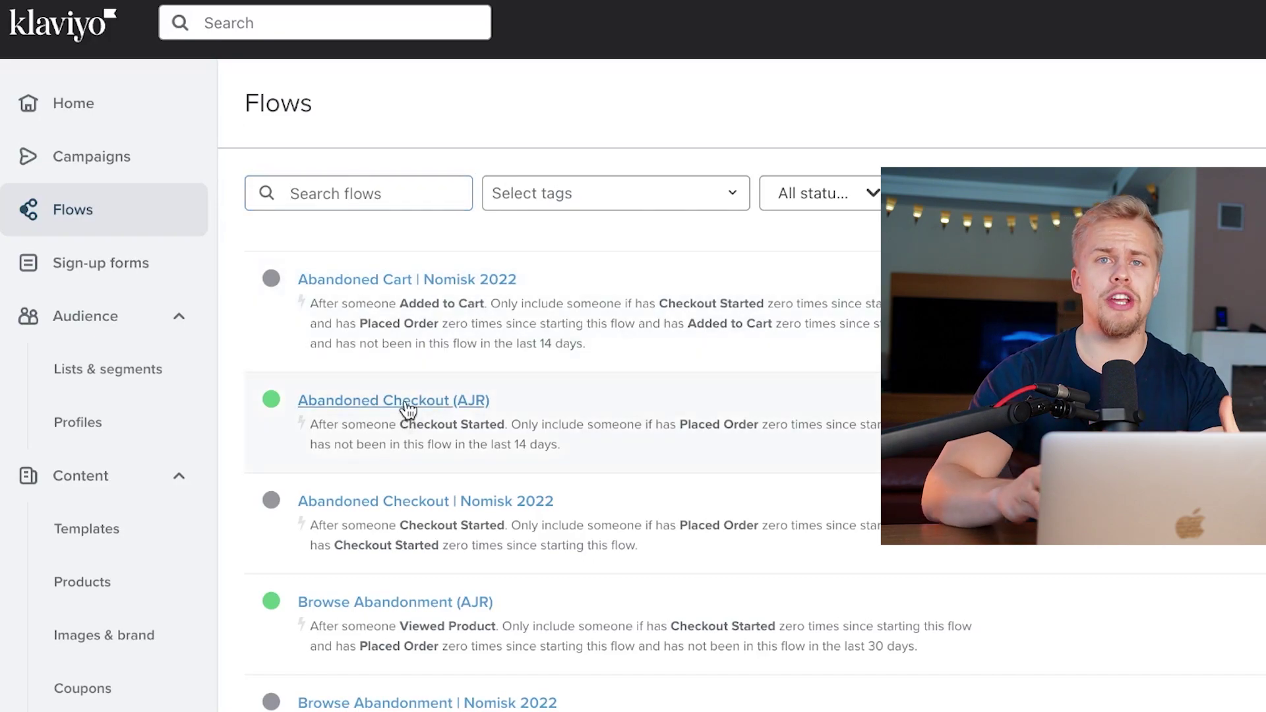
# Open the Abandoned Checkout (AJR) flow, preview Email #1's content, then return to the flow
pyautogui.click(408, 409)
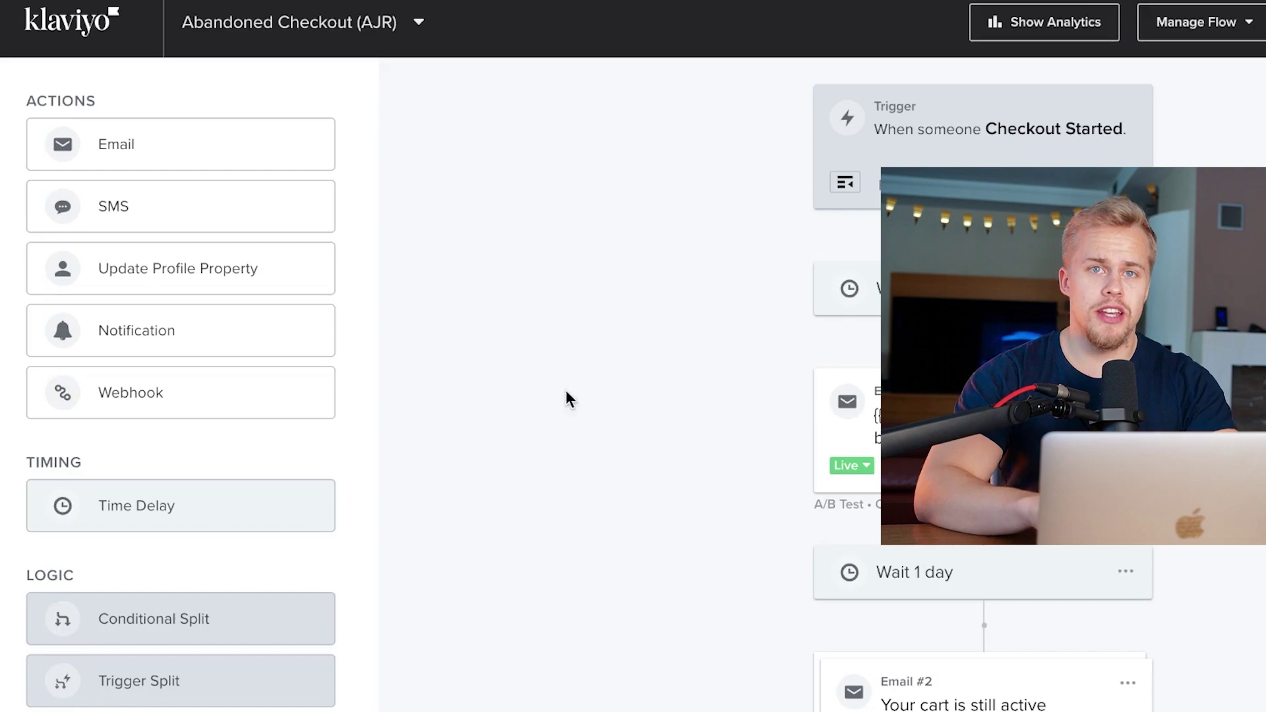
pyautogui.click(901, 433)
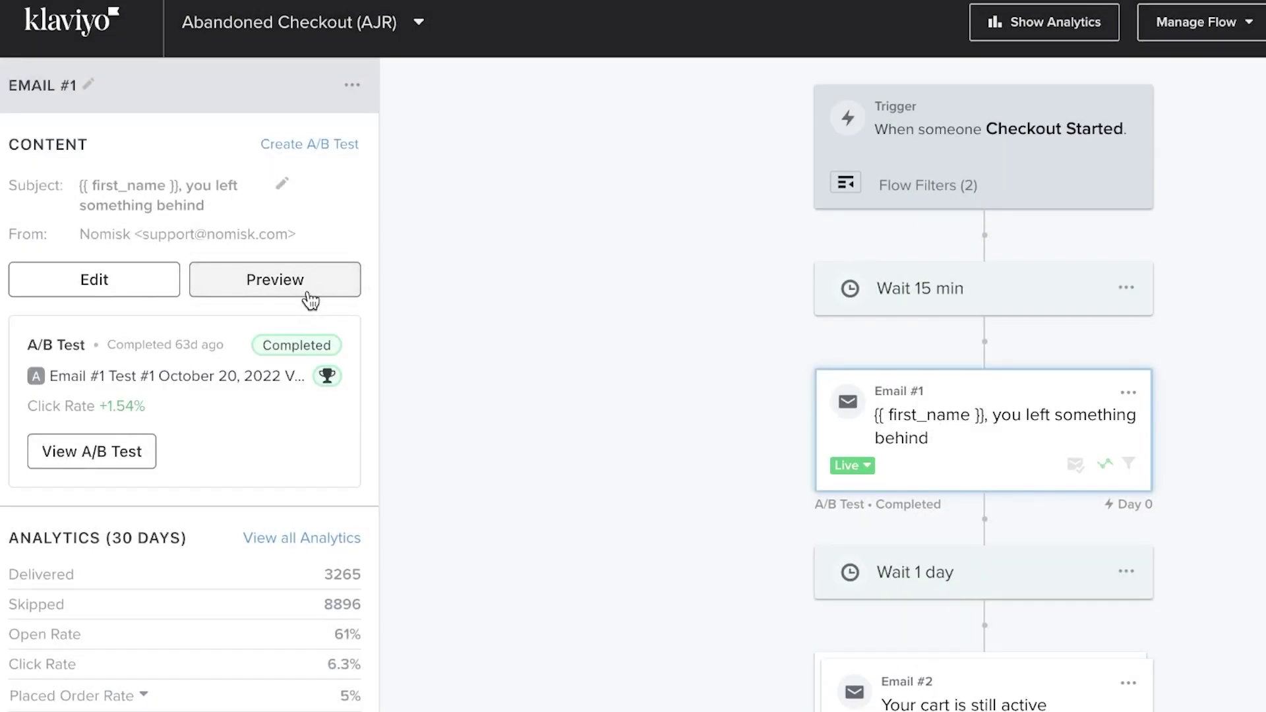
pyautogui.click(309, 298)
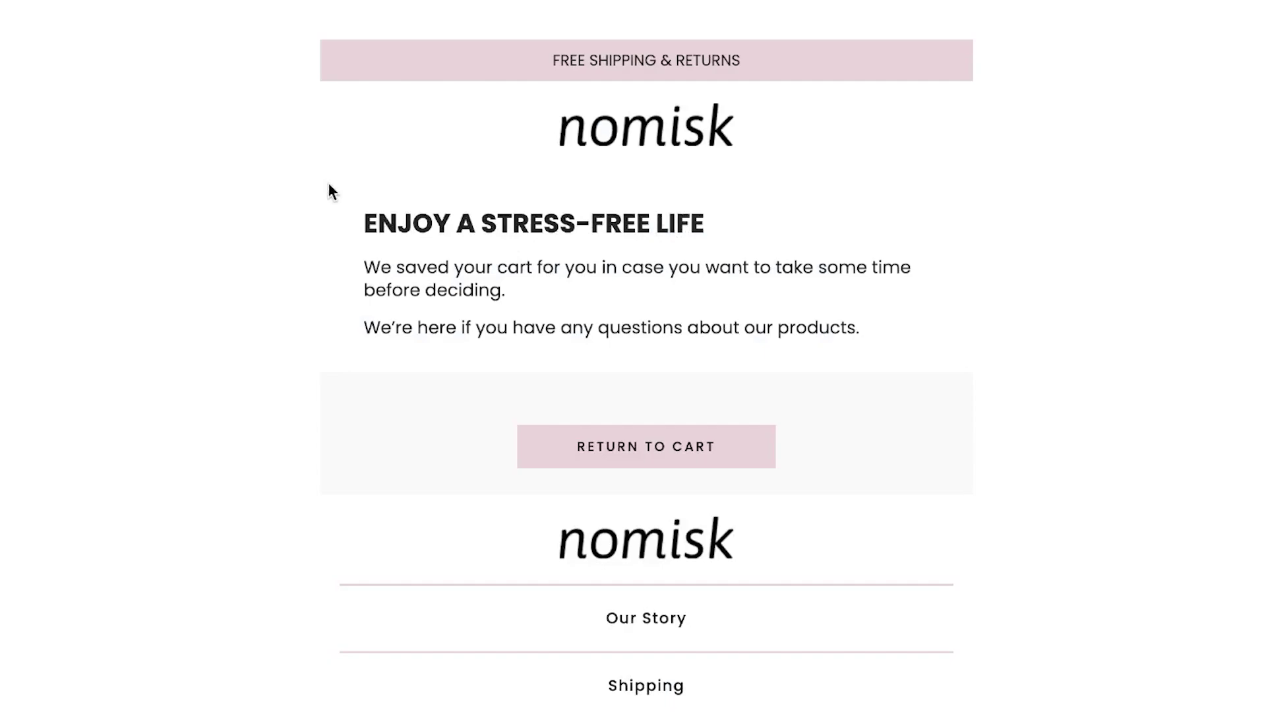
pyautogui.moveTo(384, 222); pyautogui.dragTo(930, 456)
pyautogui.click(1160, 414)
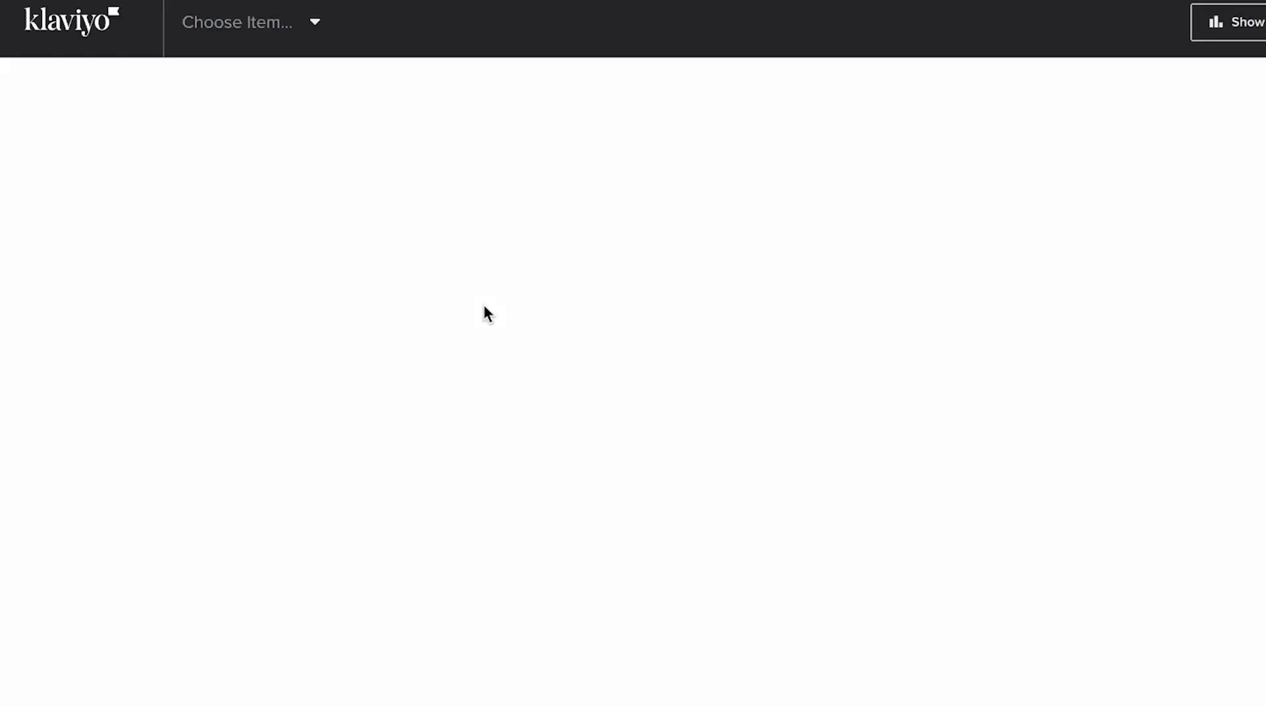
pyautogui.click(849, 416)
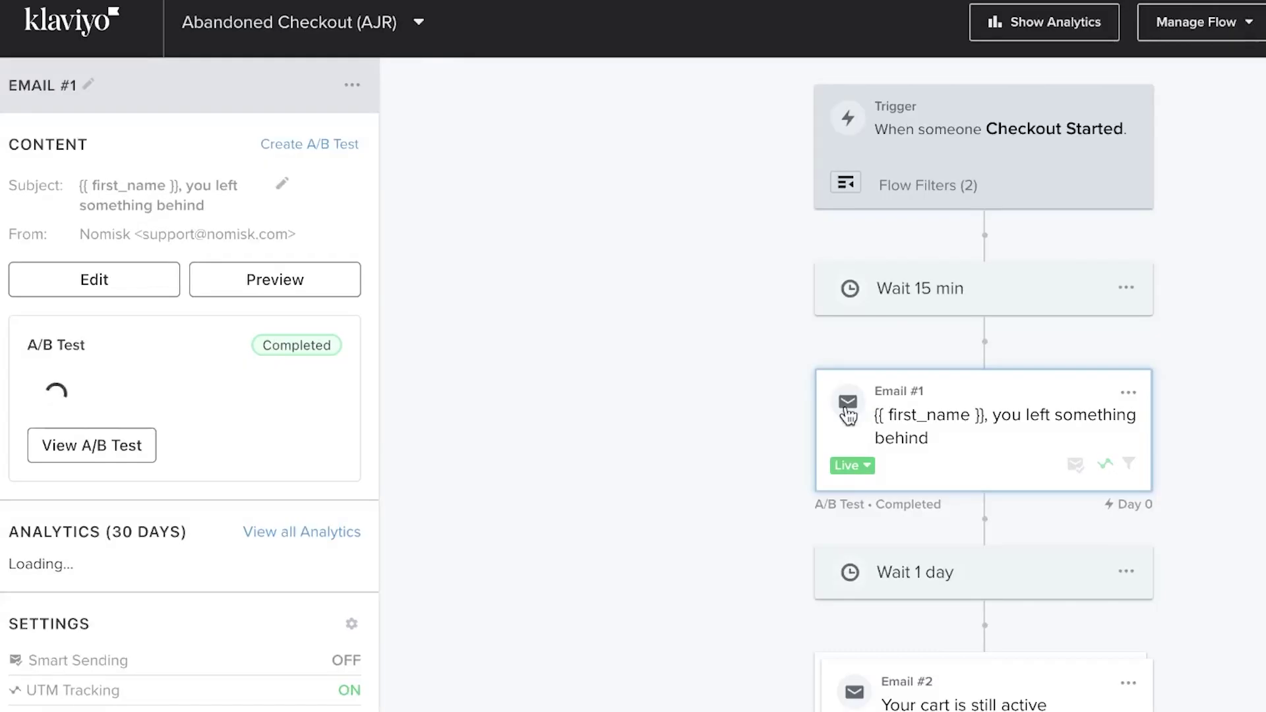
# Open Email #1's template editor and dismiss the product blocks announcement
pyautogui.click(92, 281)
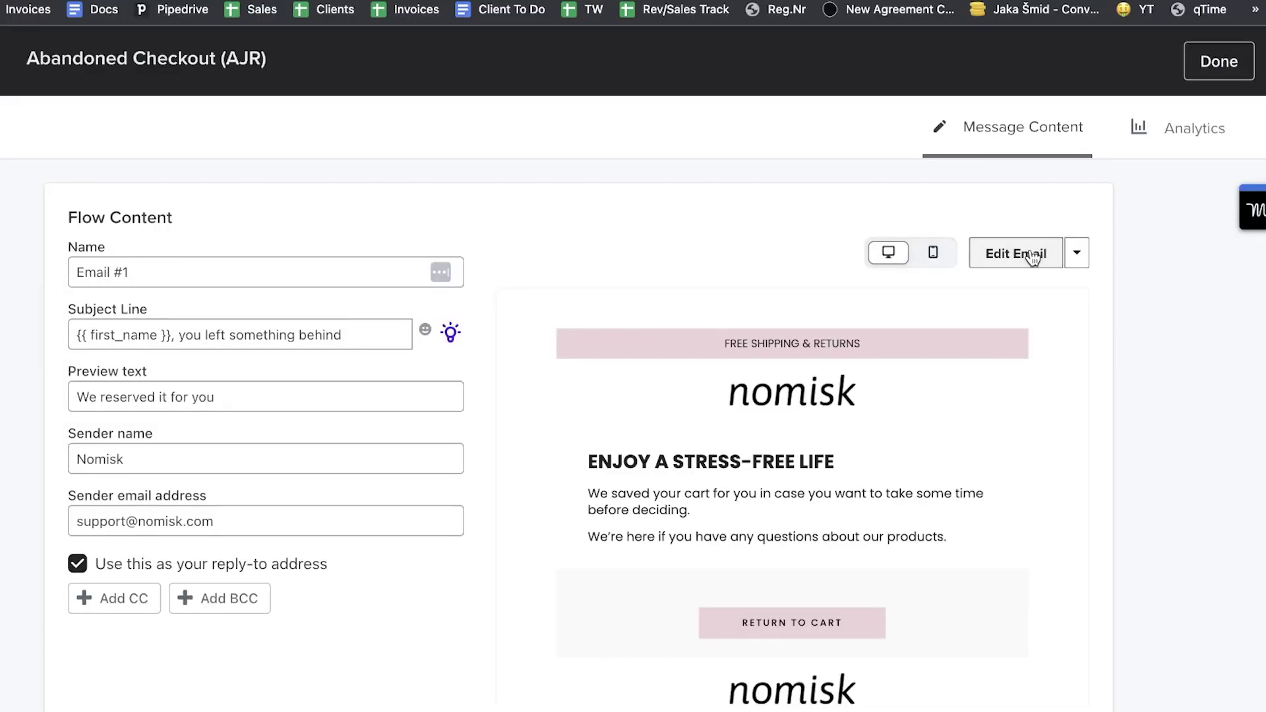
pyautogui.click(1032, 259)
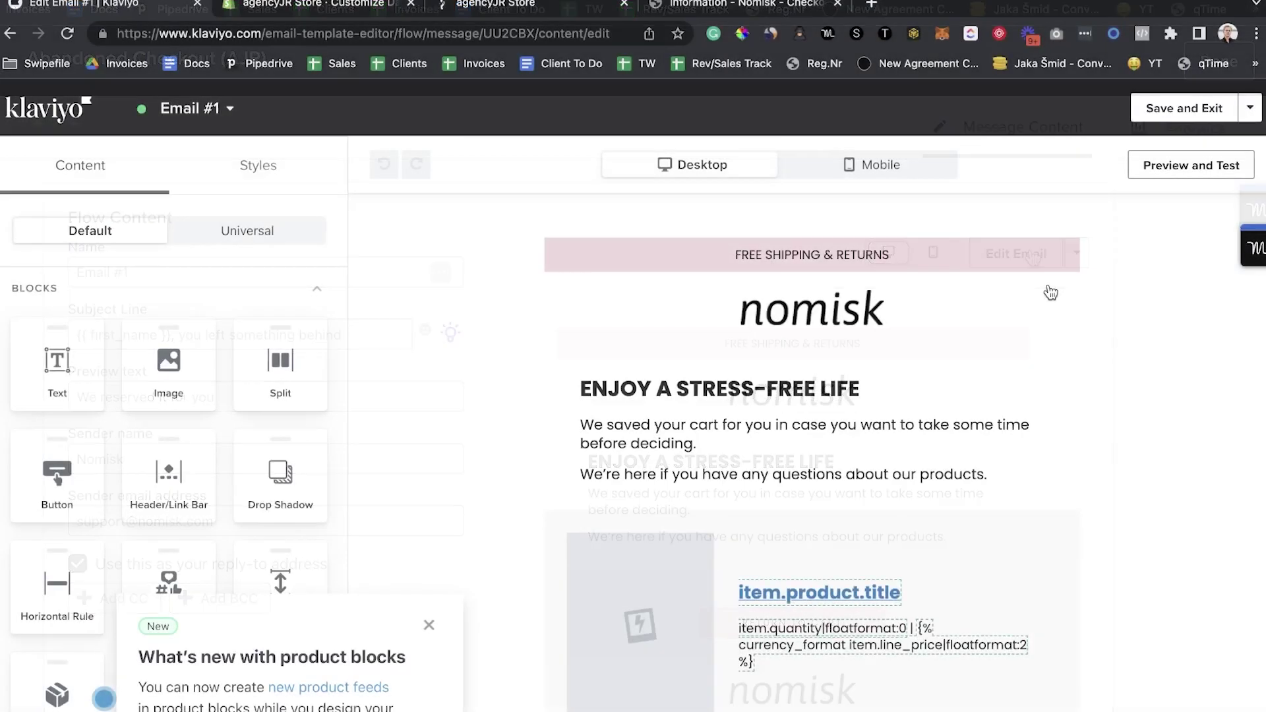
pyautogui.click(426, 627)
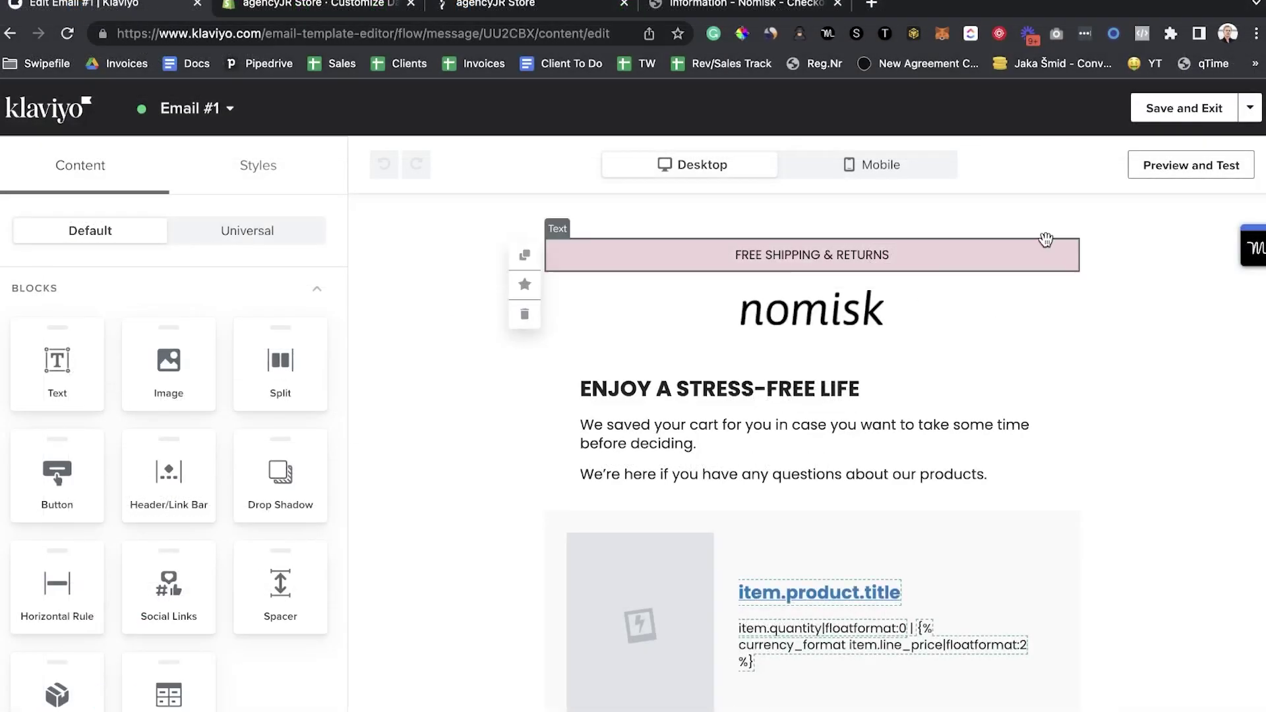
# Preview Email #1 in mobile, then desktop, using a recent Checkout Started event
pyautogui.click(1187, 164)
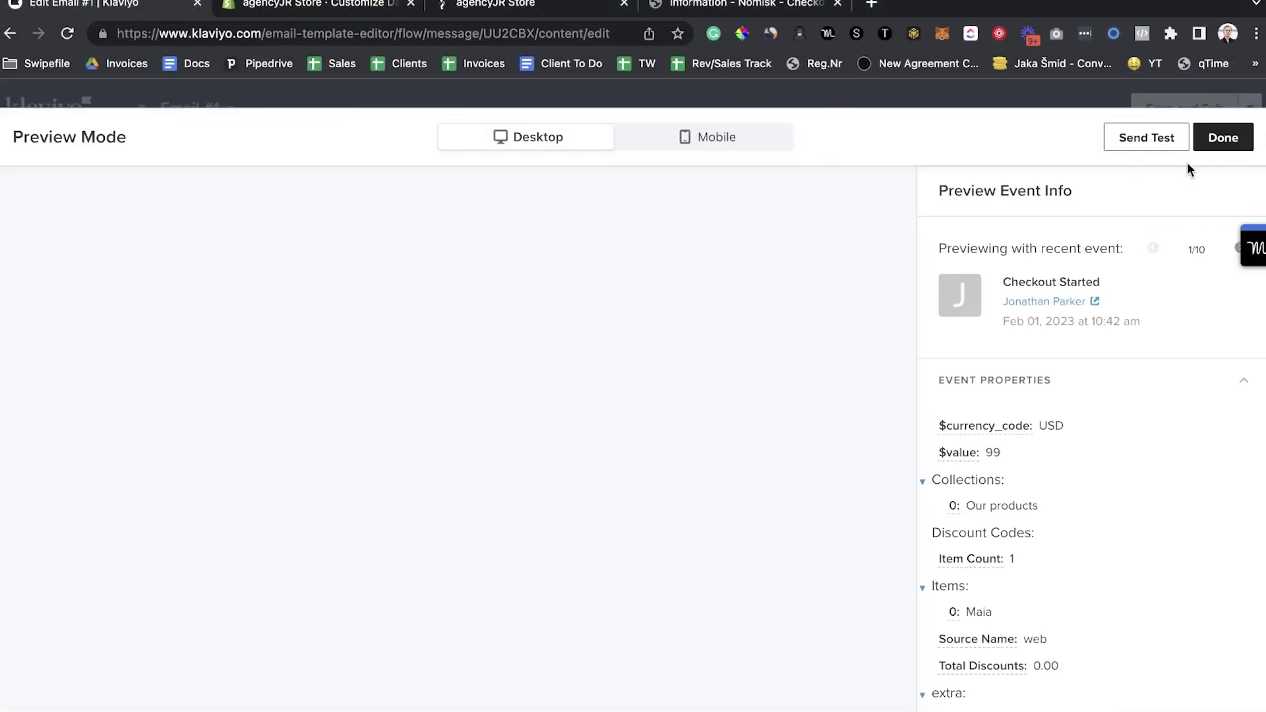
pyautogui.click(727, 144)
pyautogui.click(557, 133)
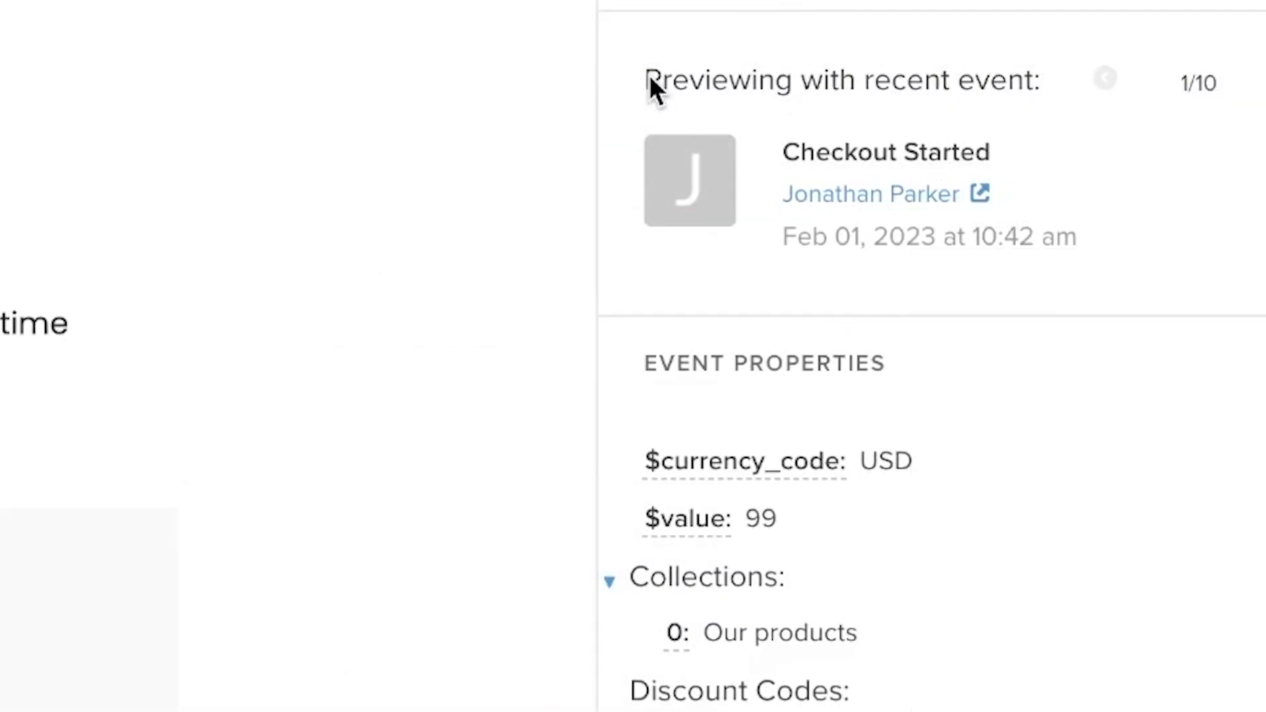
pyautogui.moveTo(649, 74); pyautogui.dragTo(1078, 74)
pyautogui.click(959, 41)
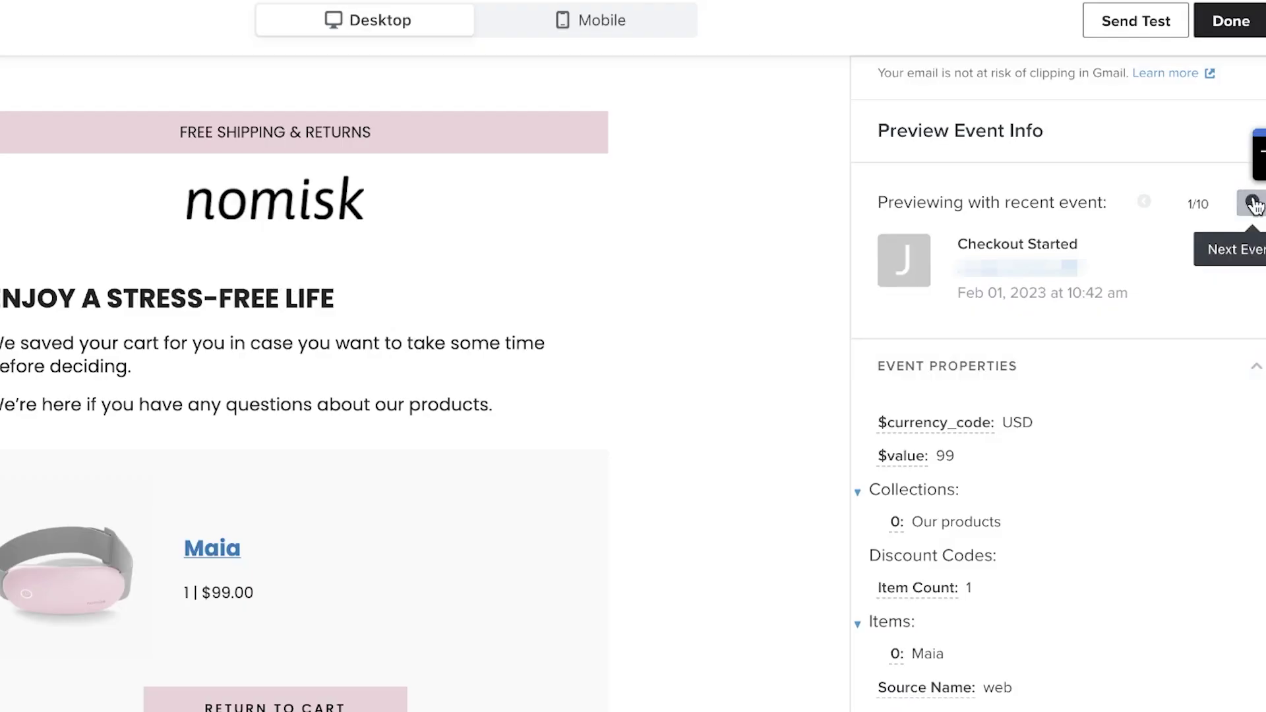
# Advance the preview to the fourth recent checkout event and inspect the RETURN TO CART link
pyautogui.click(1253, 205)
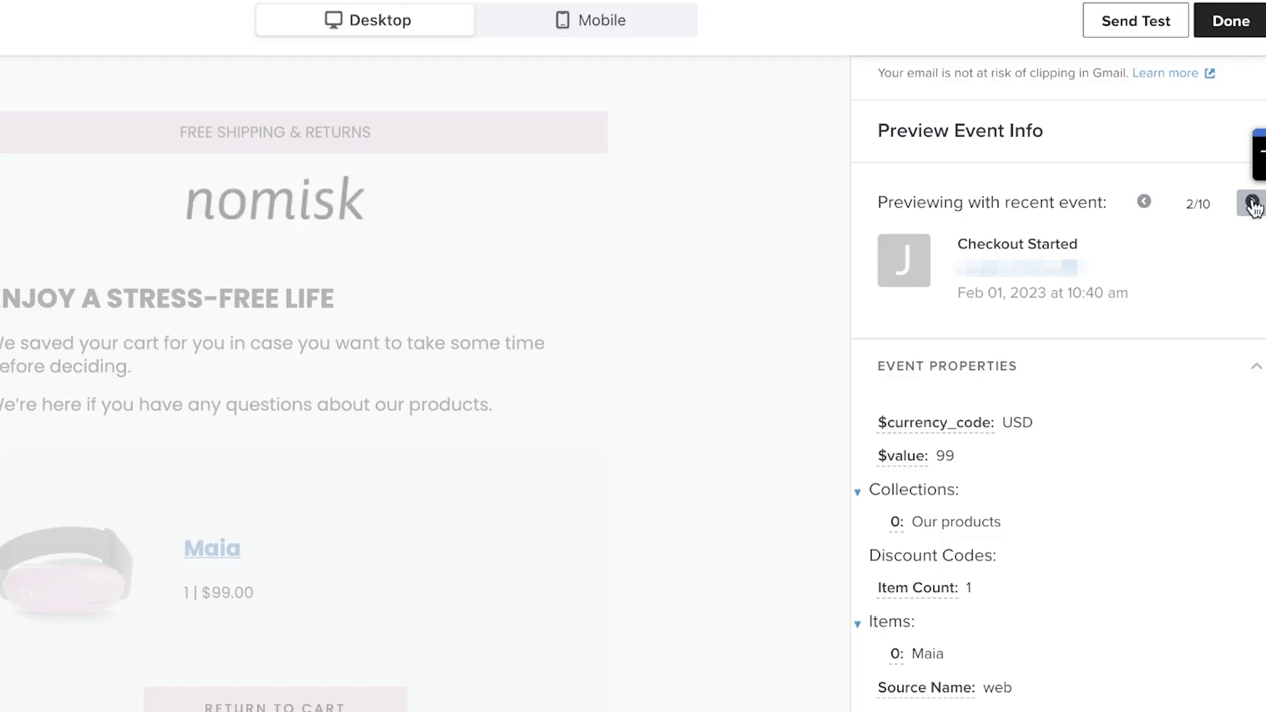
pyautogui.click(1253, 206)
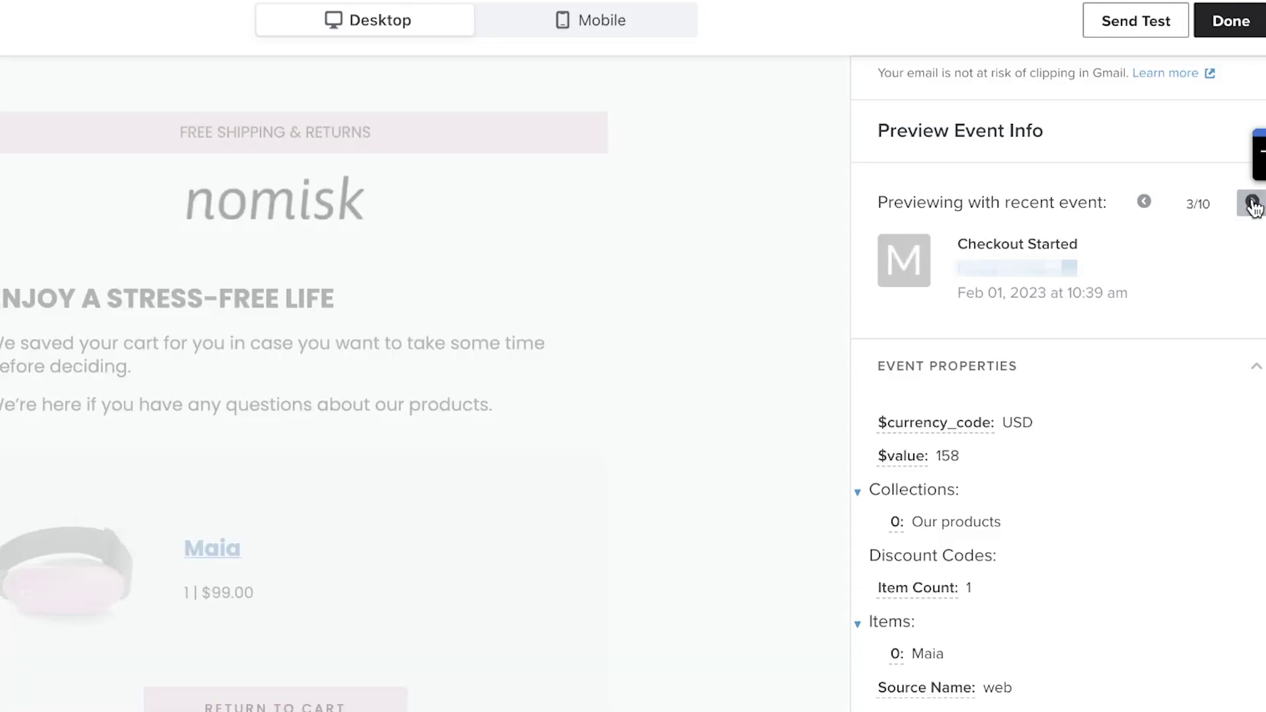
pyautogui.click(1253, 206)
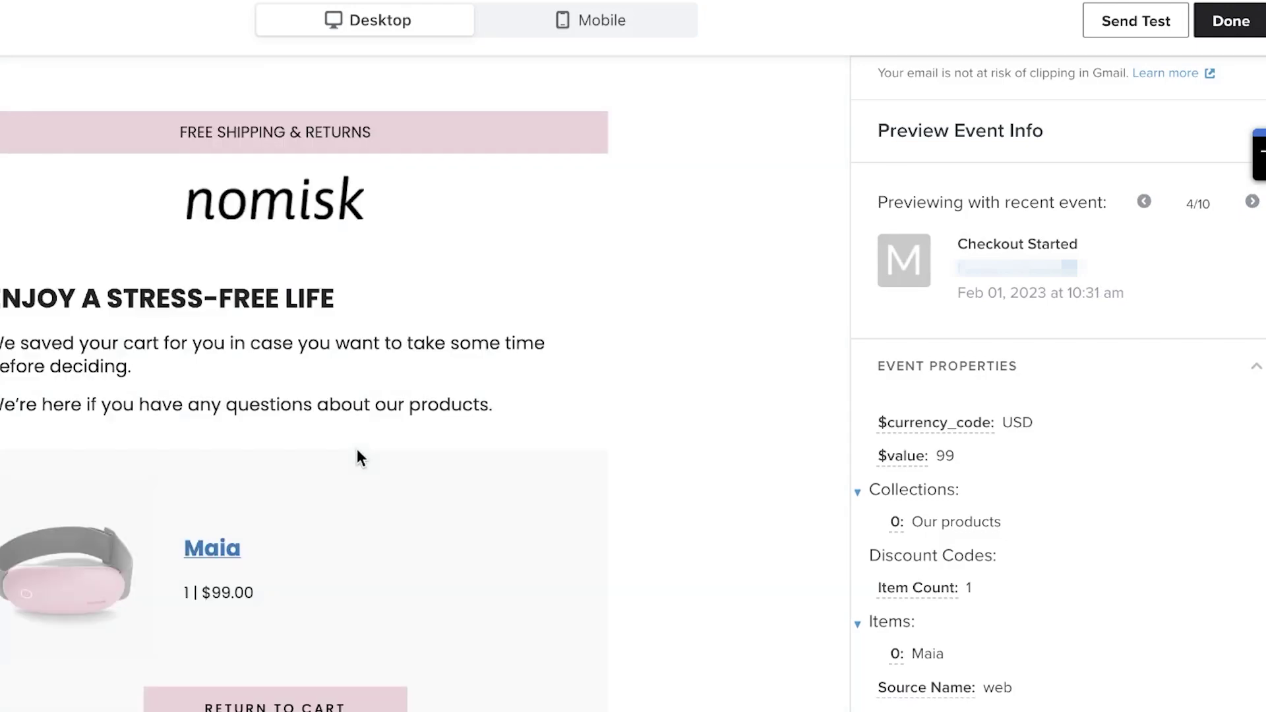
pyautogui.scroll(-8, 358, 455)
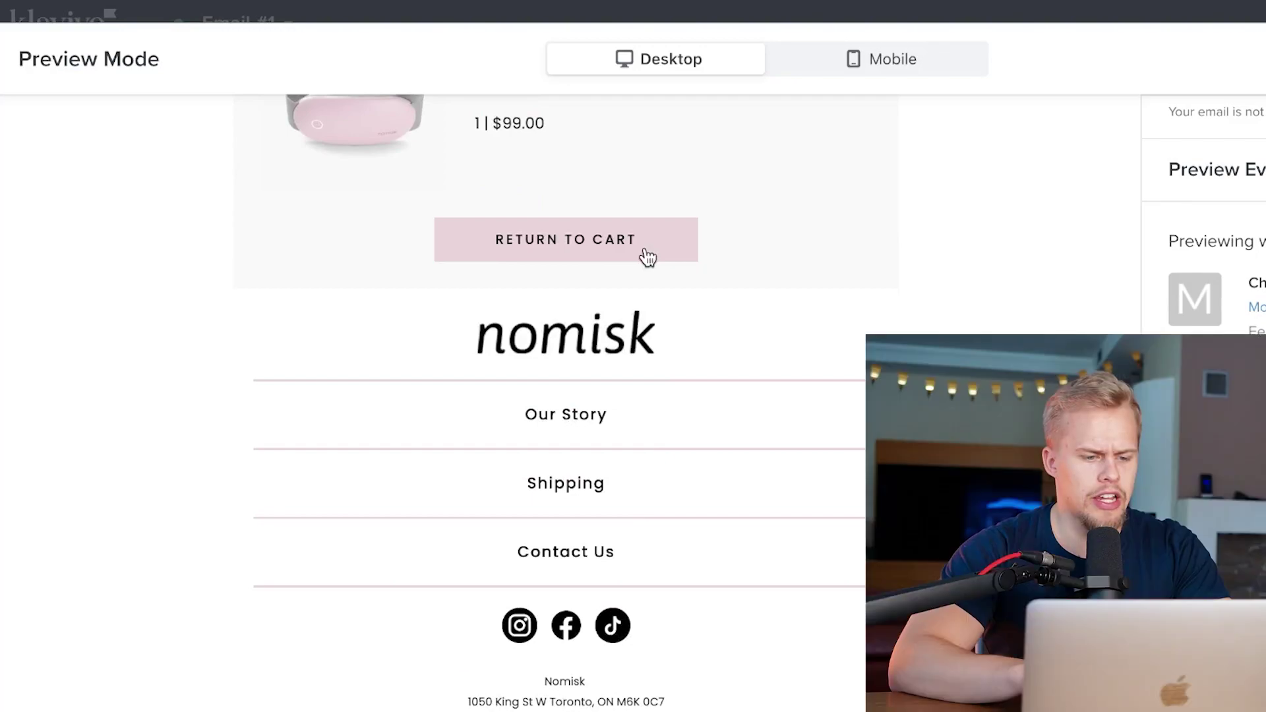
pyautogui.rightClick(647, 248)
pyautogui.click(746, 89)
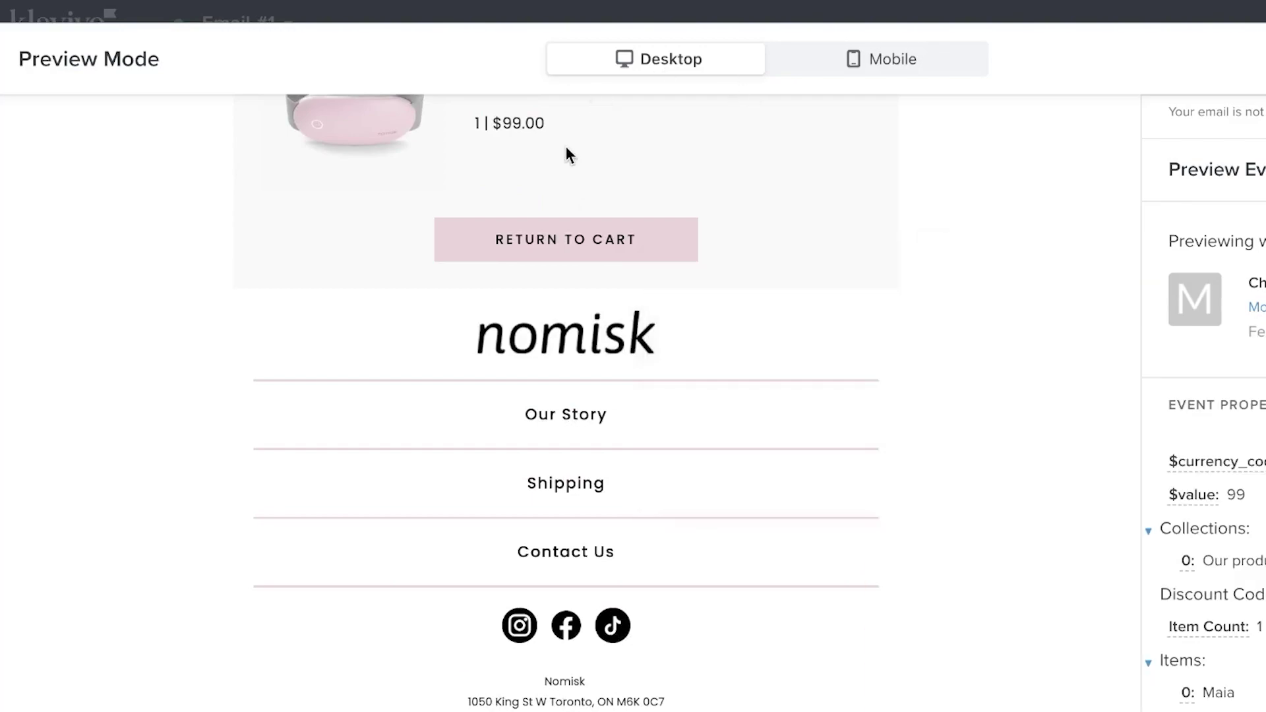
pyautogui.scroll(3, 565, 152)
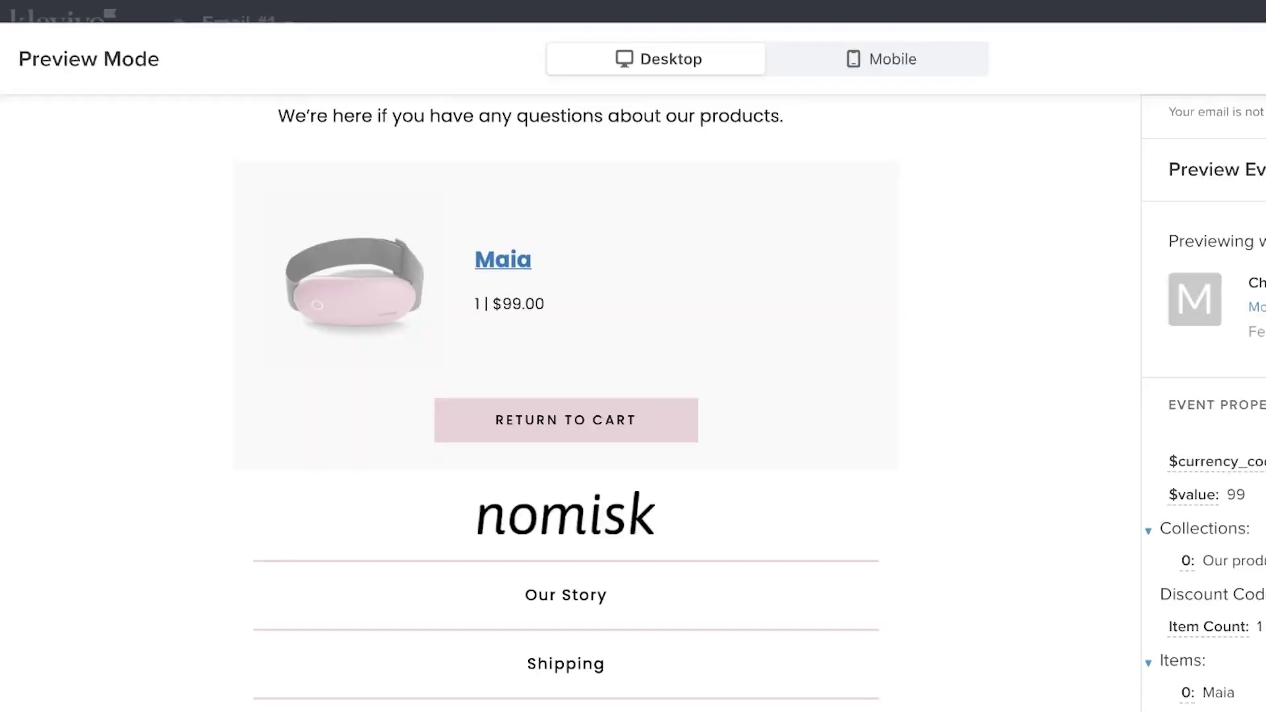
pyautogui.scroll(3, 583, 329)
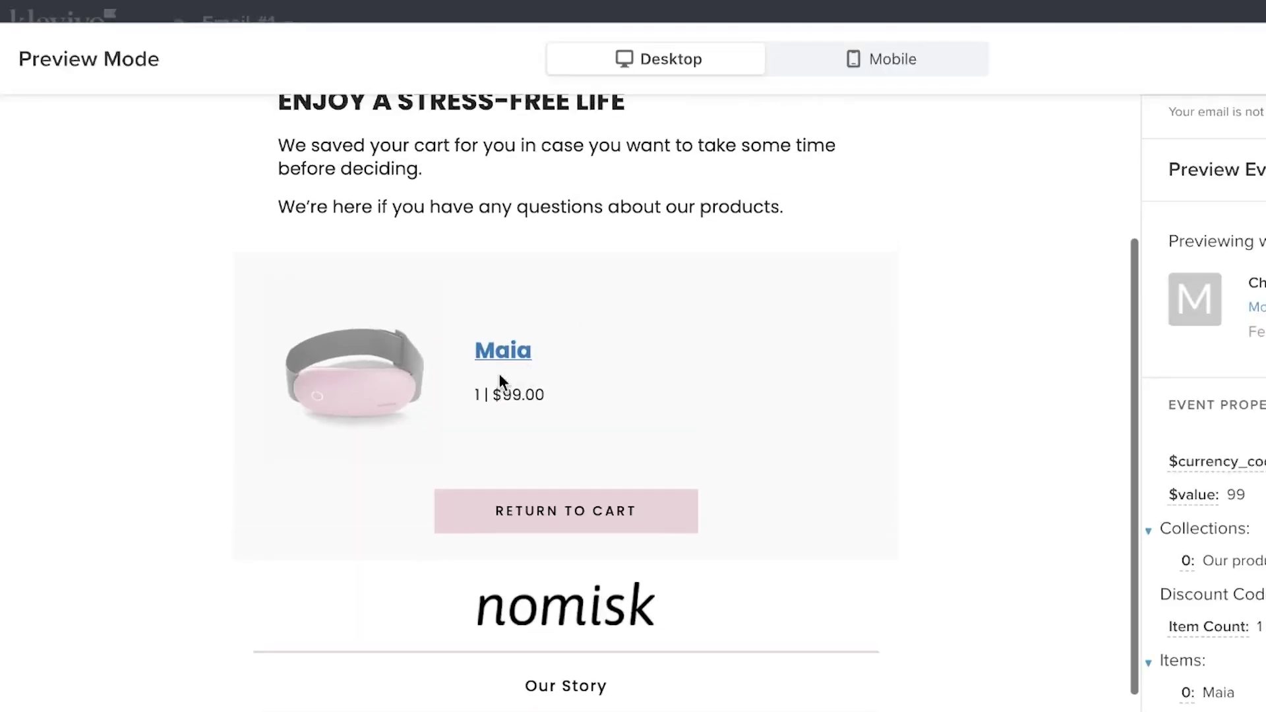
# Open the Maia product link in a new tab, then switch the preview to mobile
pyautogui.rightClick(506, 355)
pyautogui.click(568, 370)
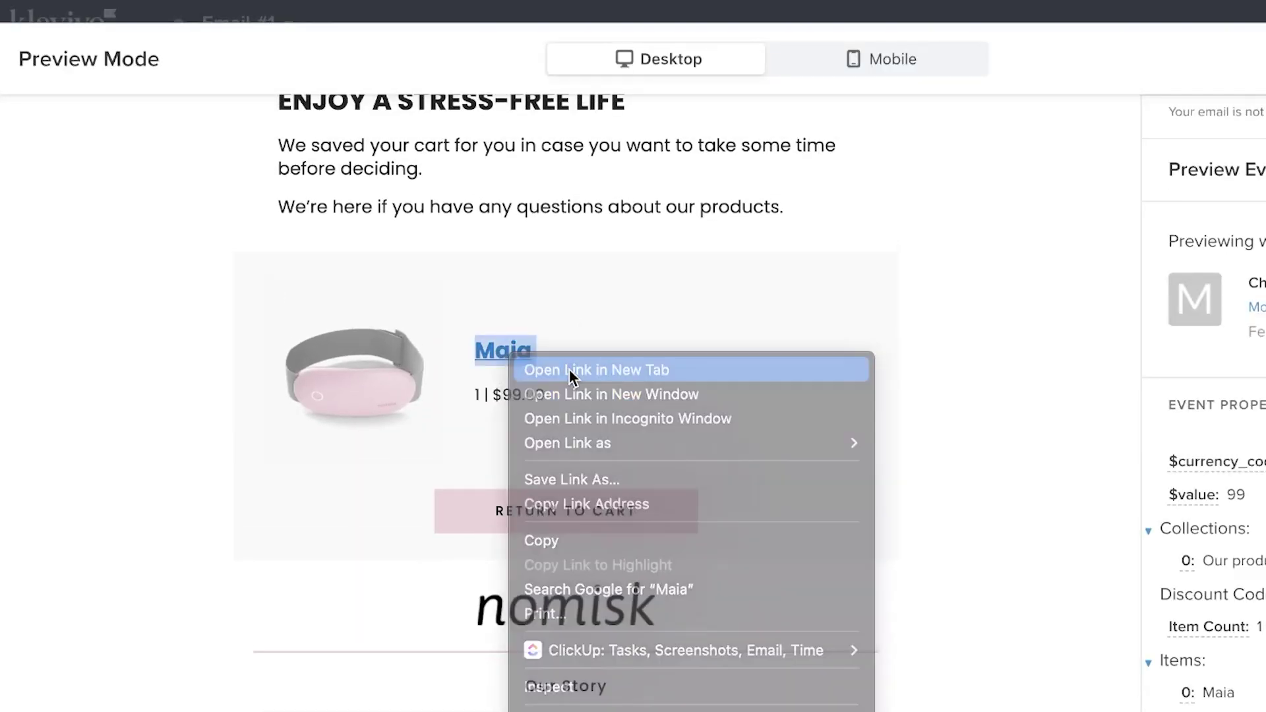
pyautogui.scroll(1, 527, 386)
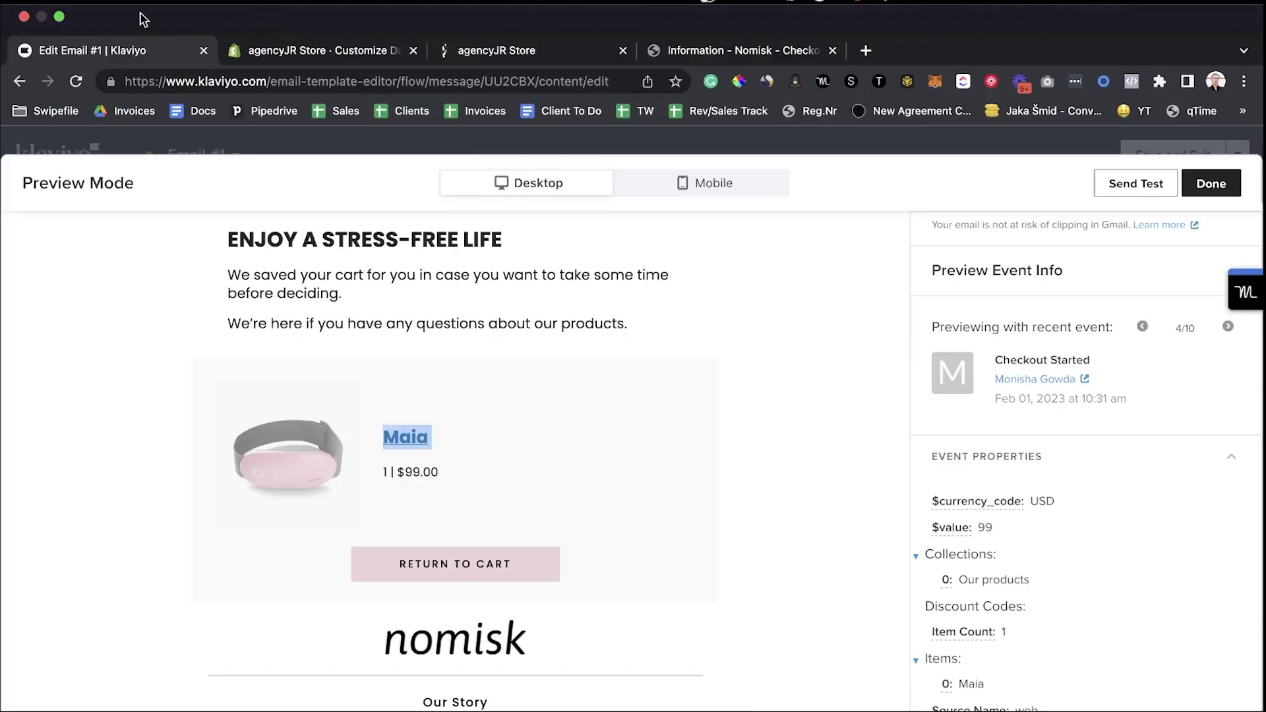
pyautogui.scroll(-2, 660, 386)
pyautogui.scroll(3, 660, 386)
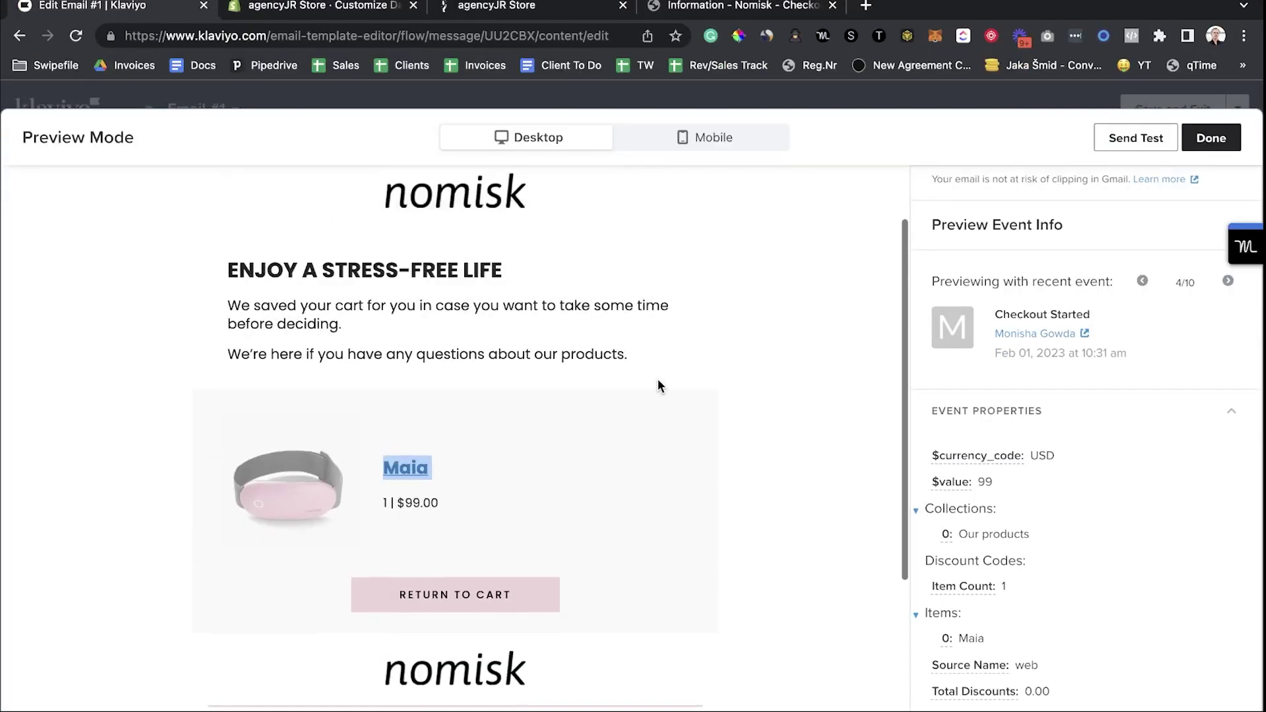
pyautogui.click(692, 137)
pyautogui.scroll(2, 503, 471)
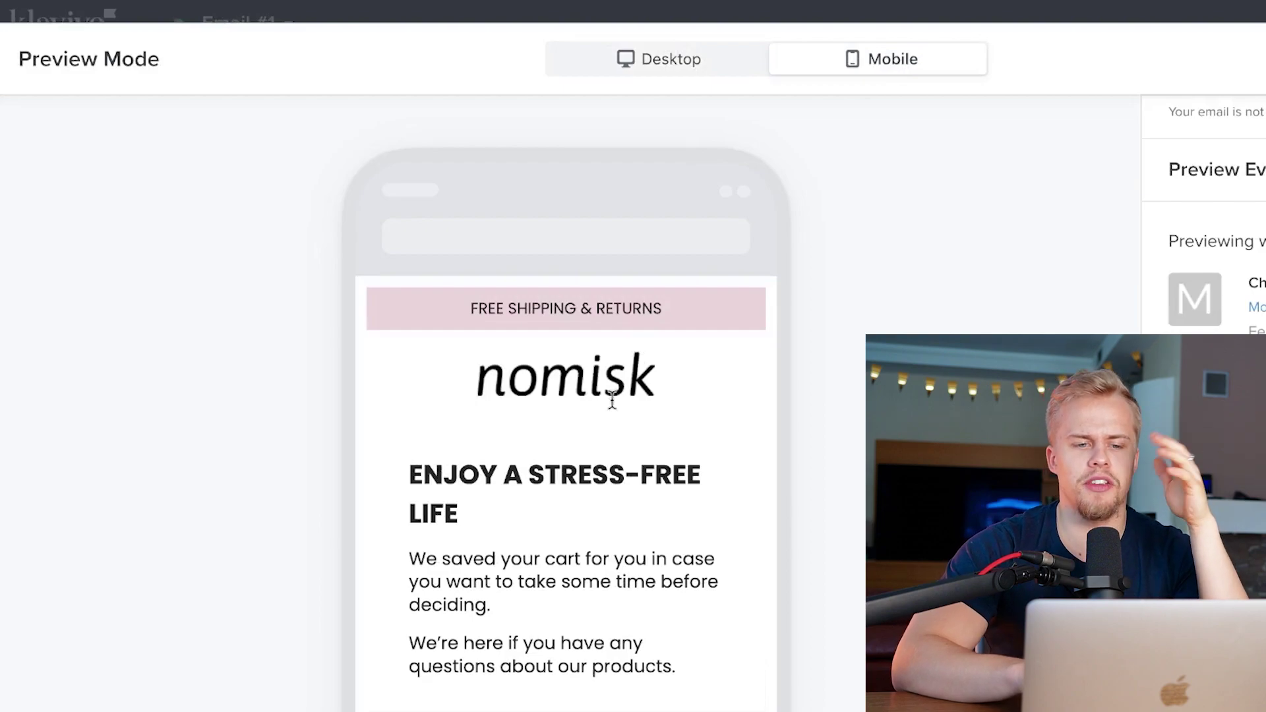
pyautogui.moveTo(471, 308); pyautogui.dragTo(713, 308)
pyautogui.click(537, 513)
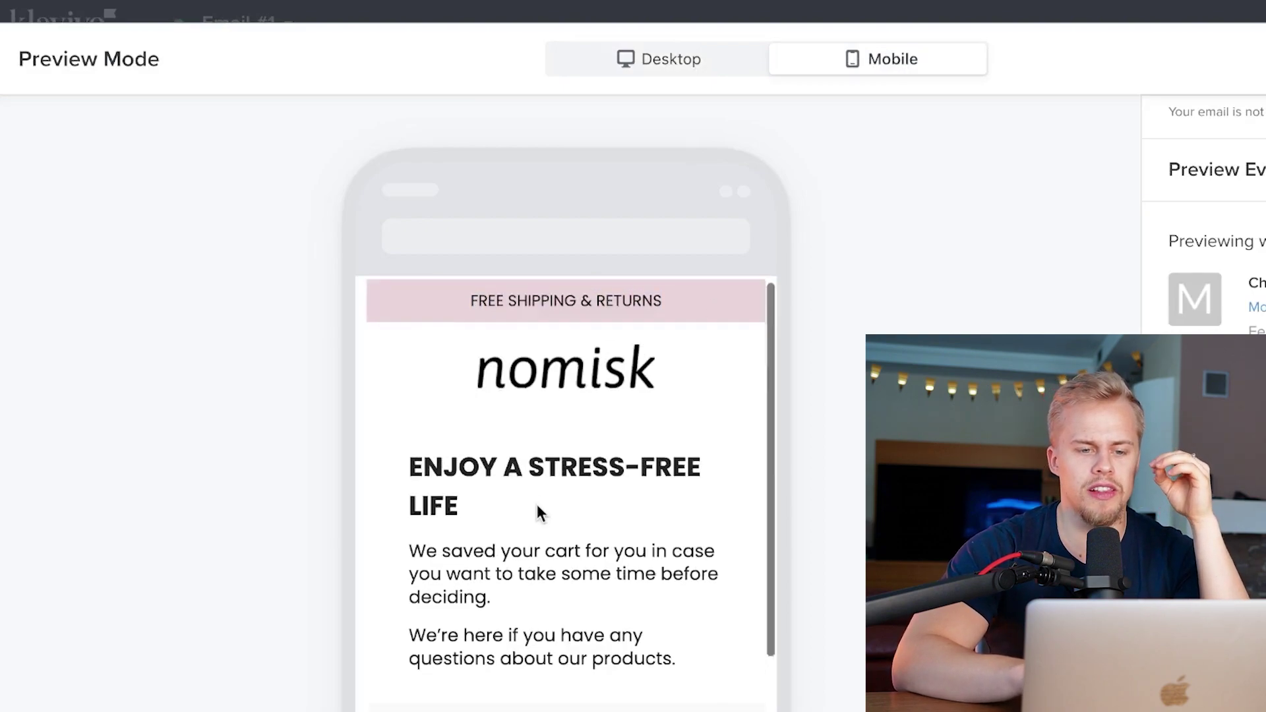
pyautogui.scroll(-5, 537, 513)
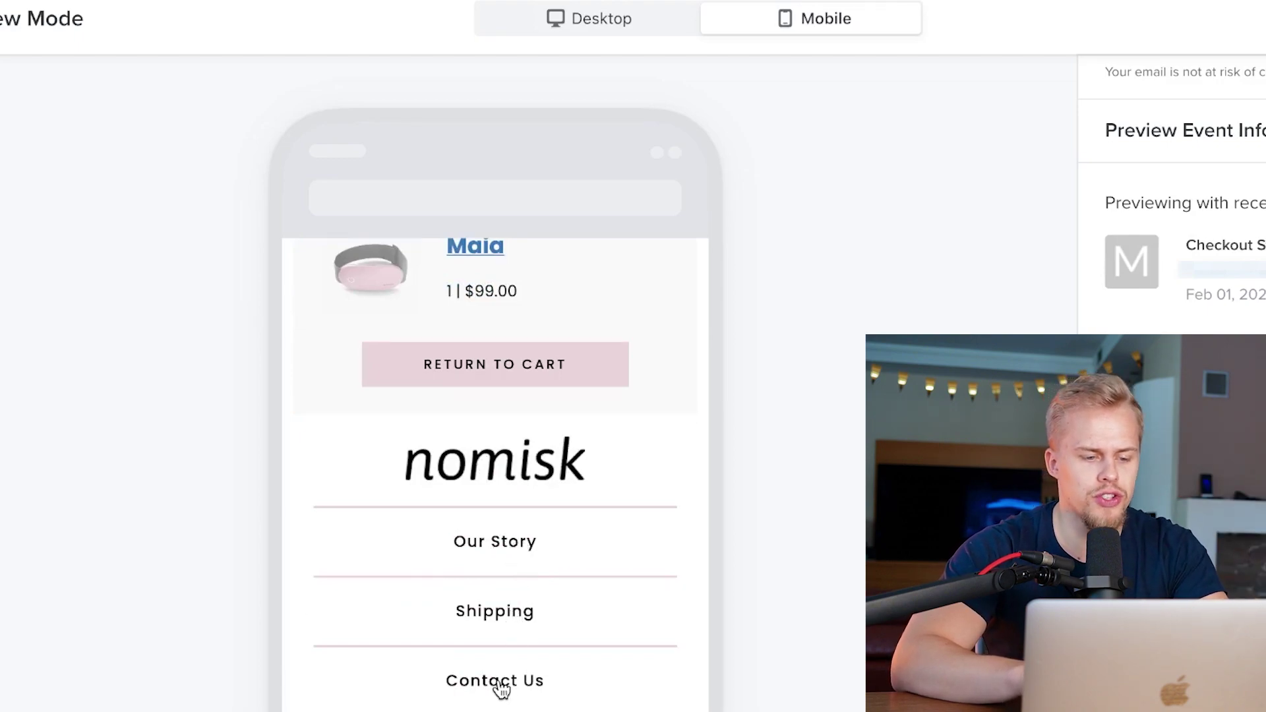
pyautogui.scroll(-3, 501, 689)
pyautogui.scroll(8, 659, 601)
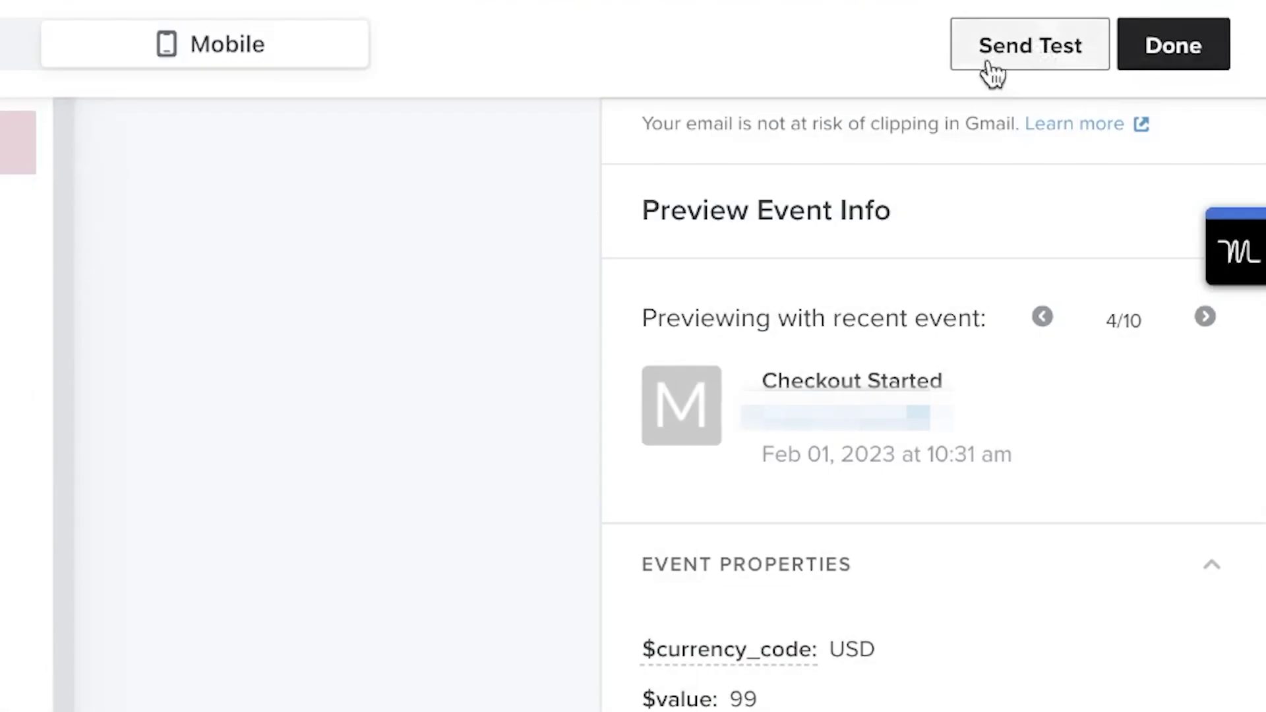
# Start a test send of Email #1 from preview mode
pyautogui.click(1023, 41)
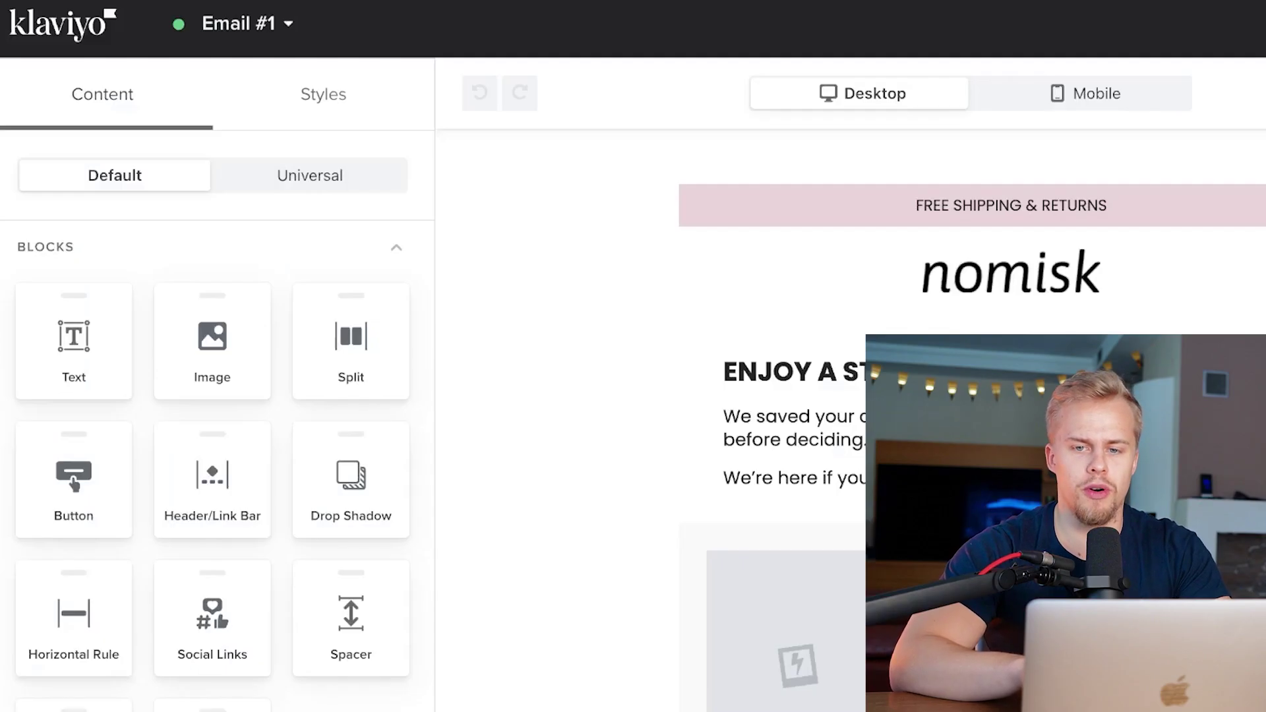
pyautogui.moveTo(709, 284)
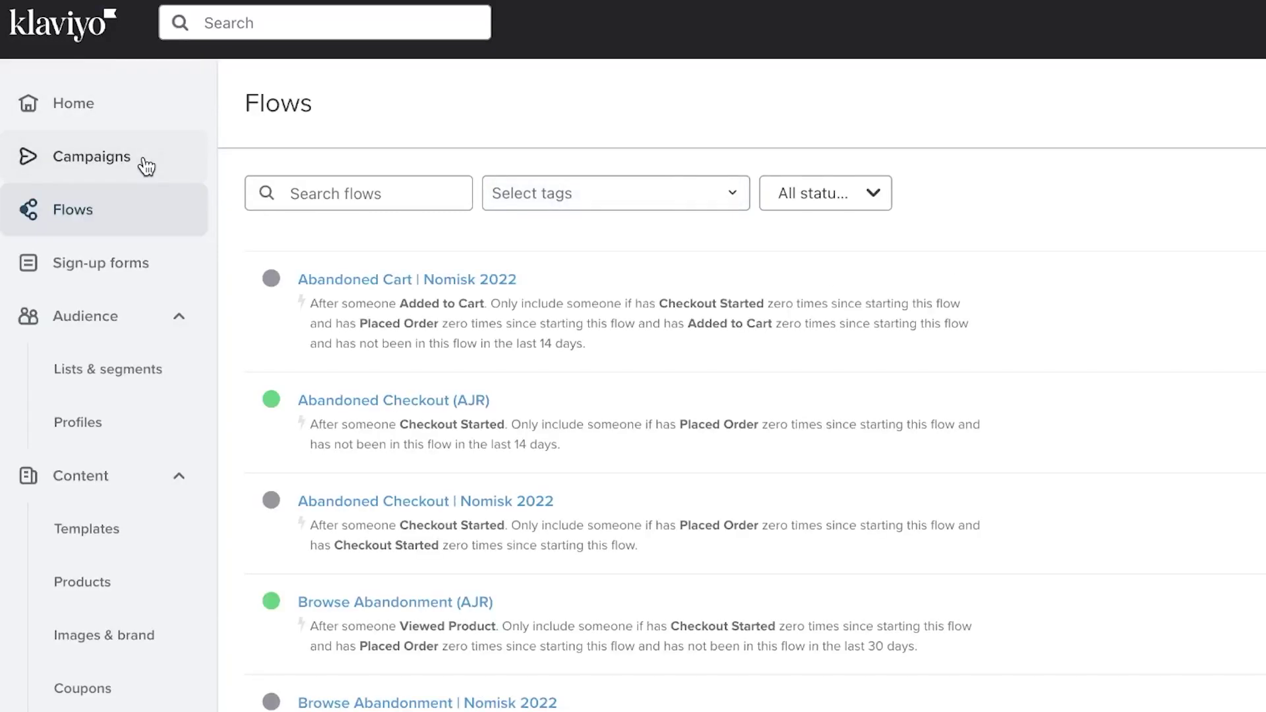
# Clone the 'C12/J - Image - Winter sale close' campaign from Campaigns and open its CONTENT step
pyautogui.click(146, 166)
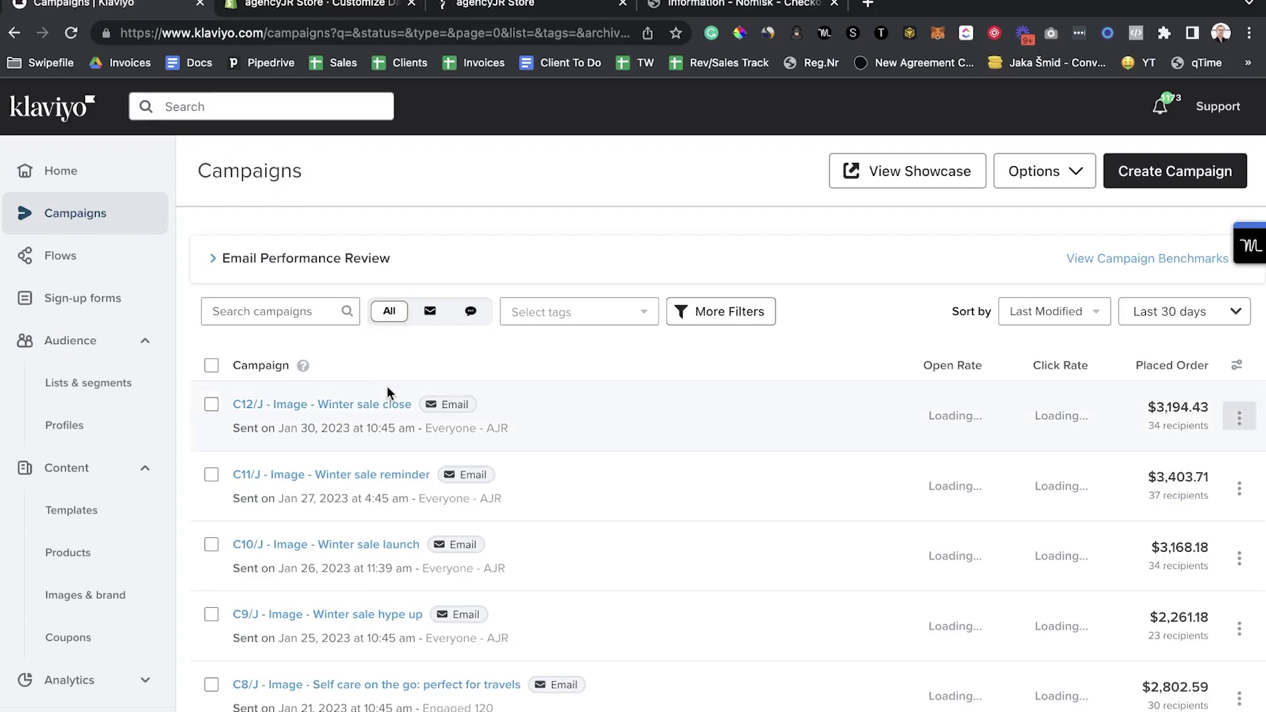
pyautogui.scroll(-1, 1074, 445)
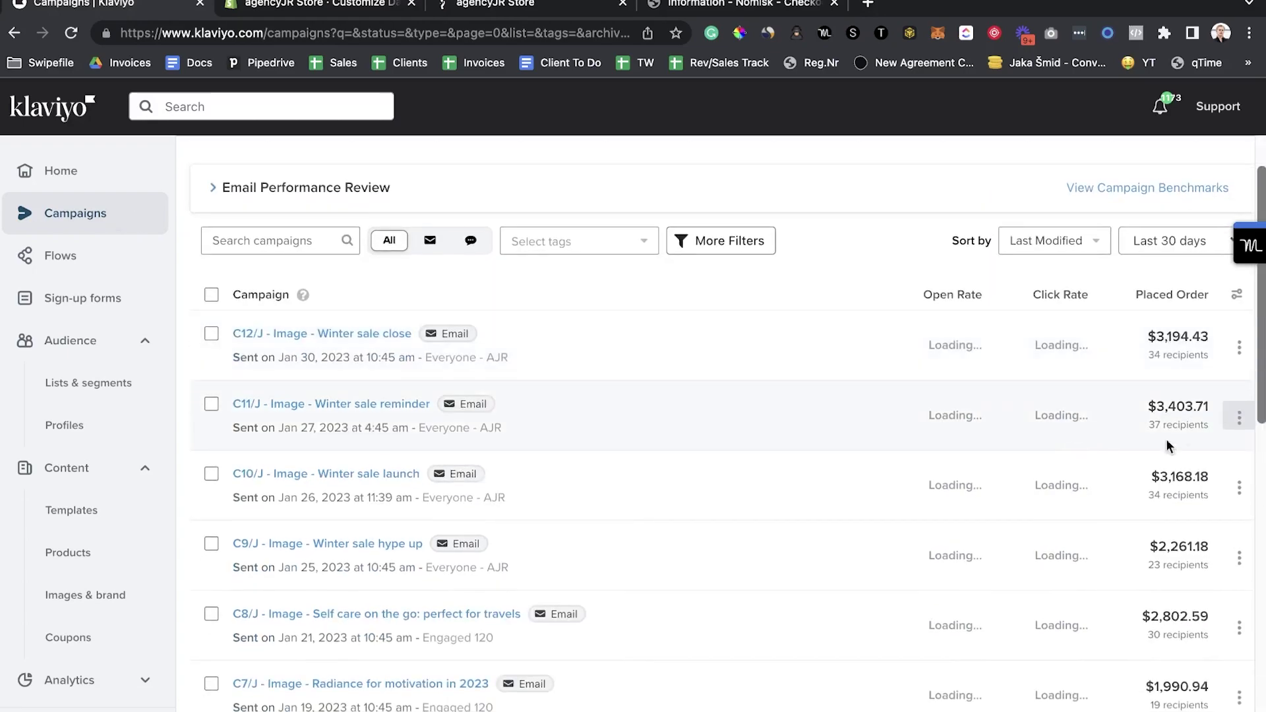
pyautogui.click(1239, 348)
pyautogui.click(1181, 408)
pyautogui.click(825, 399)
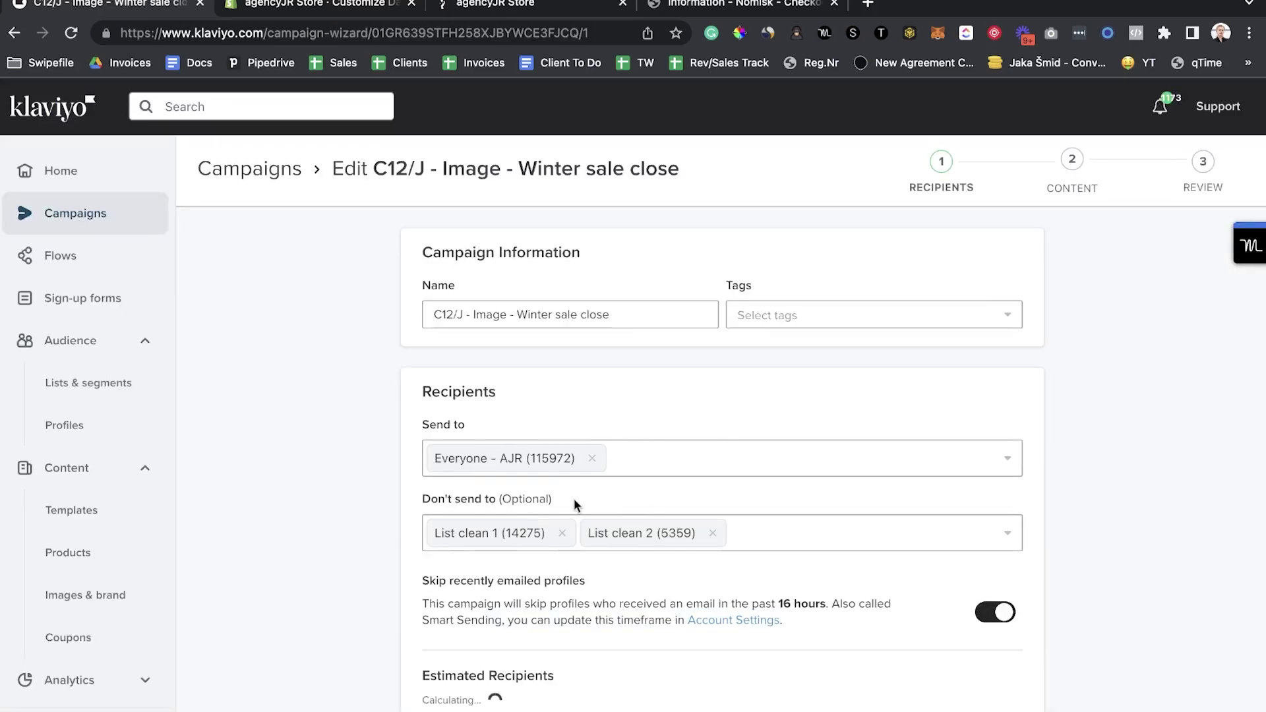
pyautogui.click(1076, 189)
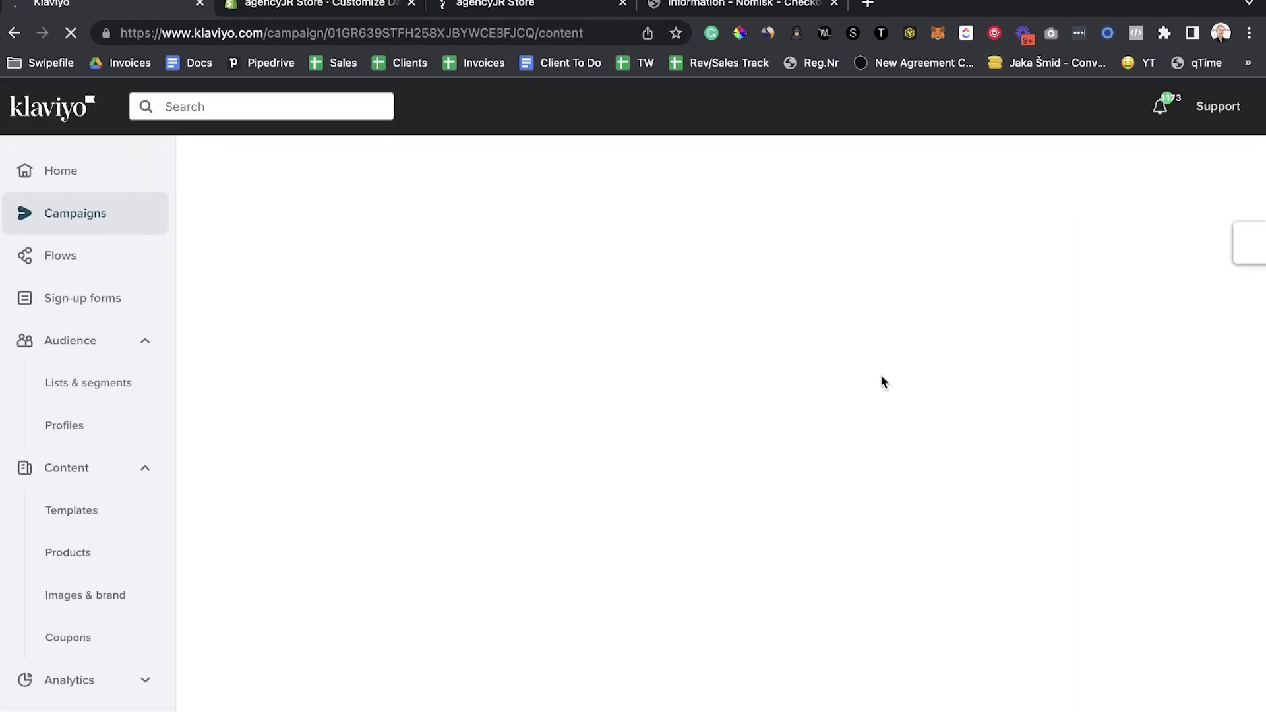
# Preview the cloned Winter sale email in desktop and open its SHOP NOW link in a new tab
pyautogui.click(1117, 267)
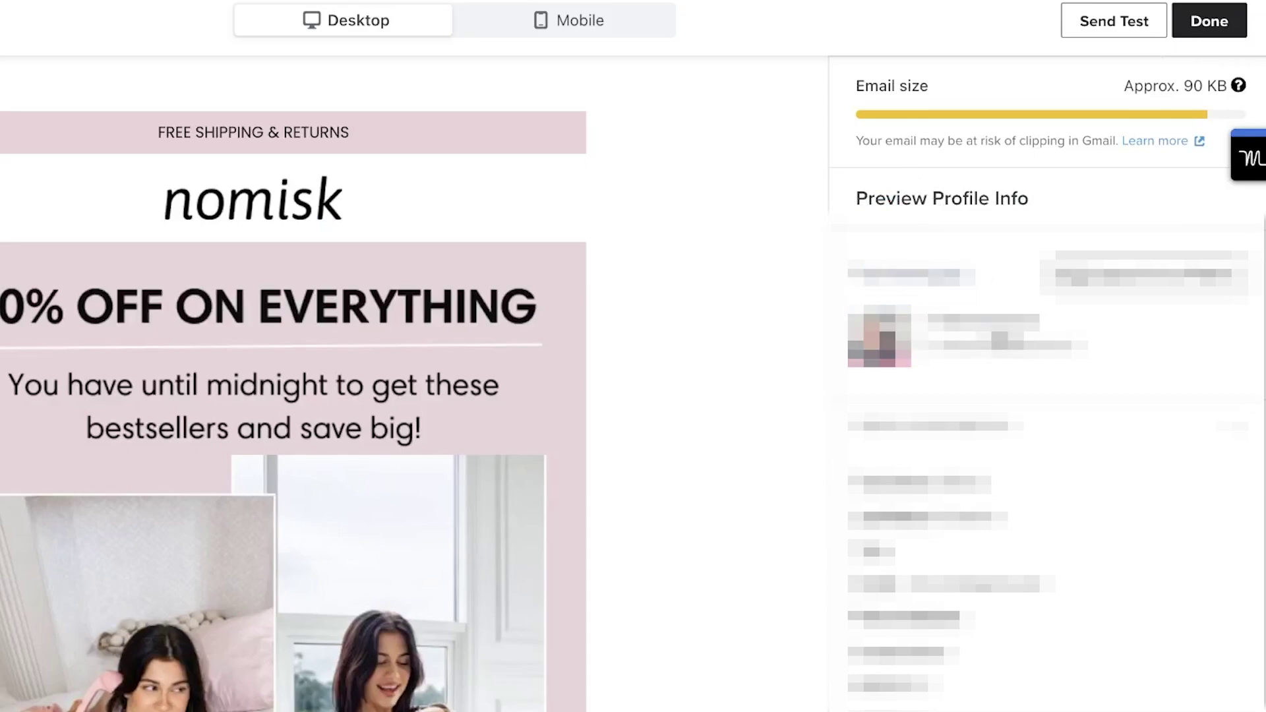
pyautogui.scroll(-1, 1049, 422)
pyautogui.scroll(1, 1048, 422)
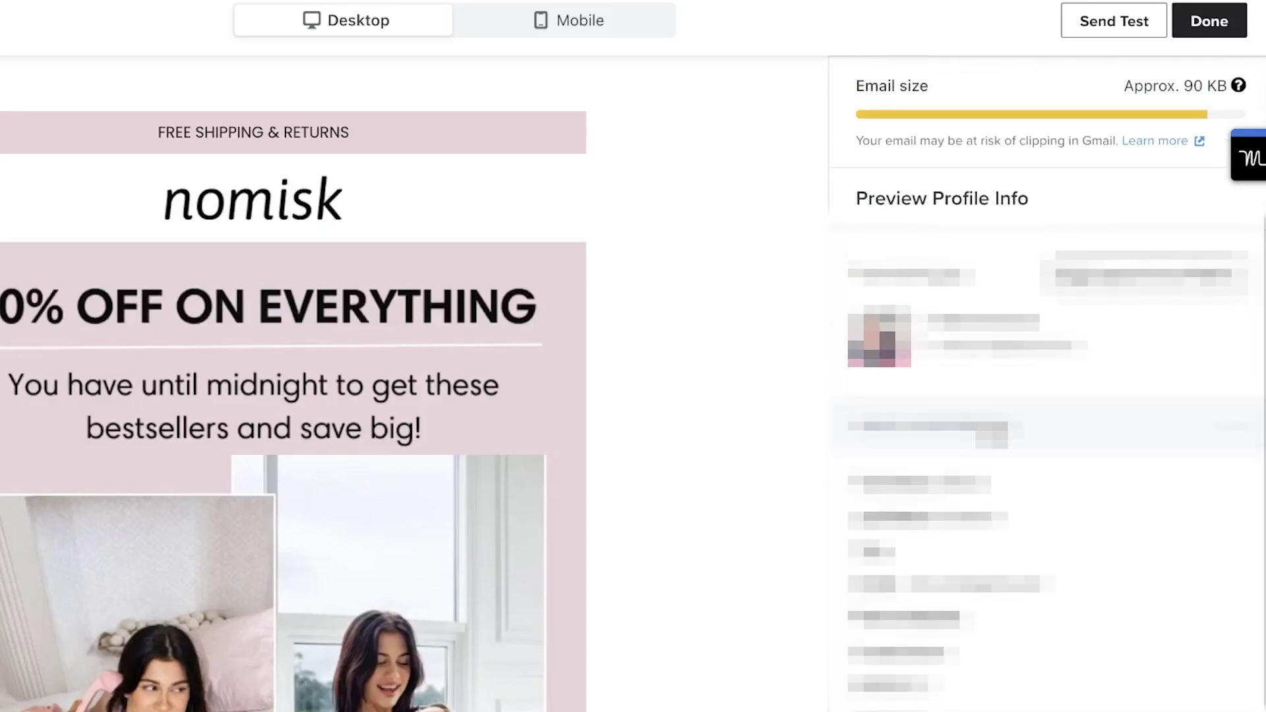
pyautogui.scroll(-10, 557, 425)
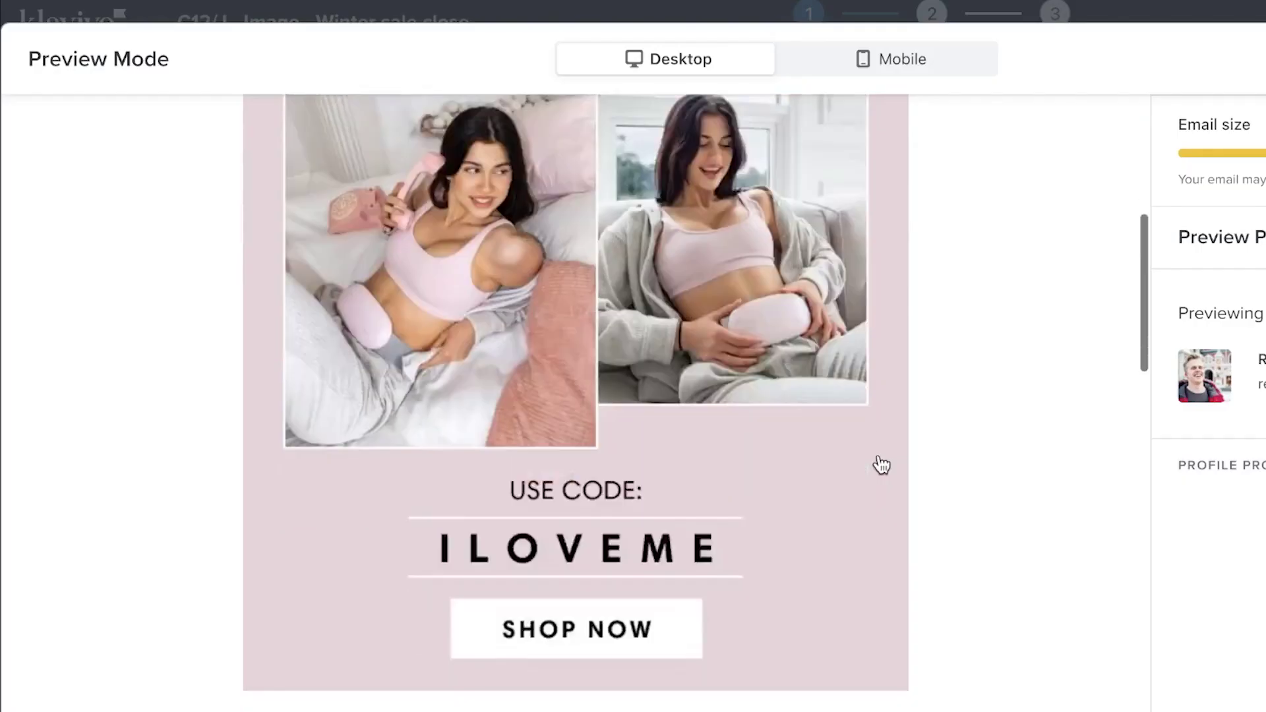
pyautogui.rightClick(348, 386)
pyautogui.click(699, 440)
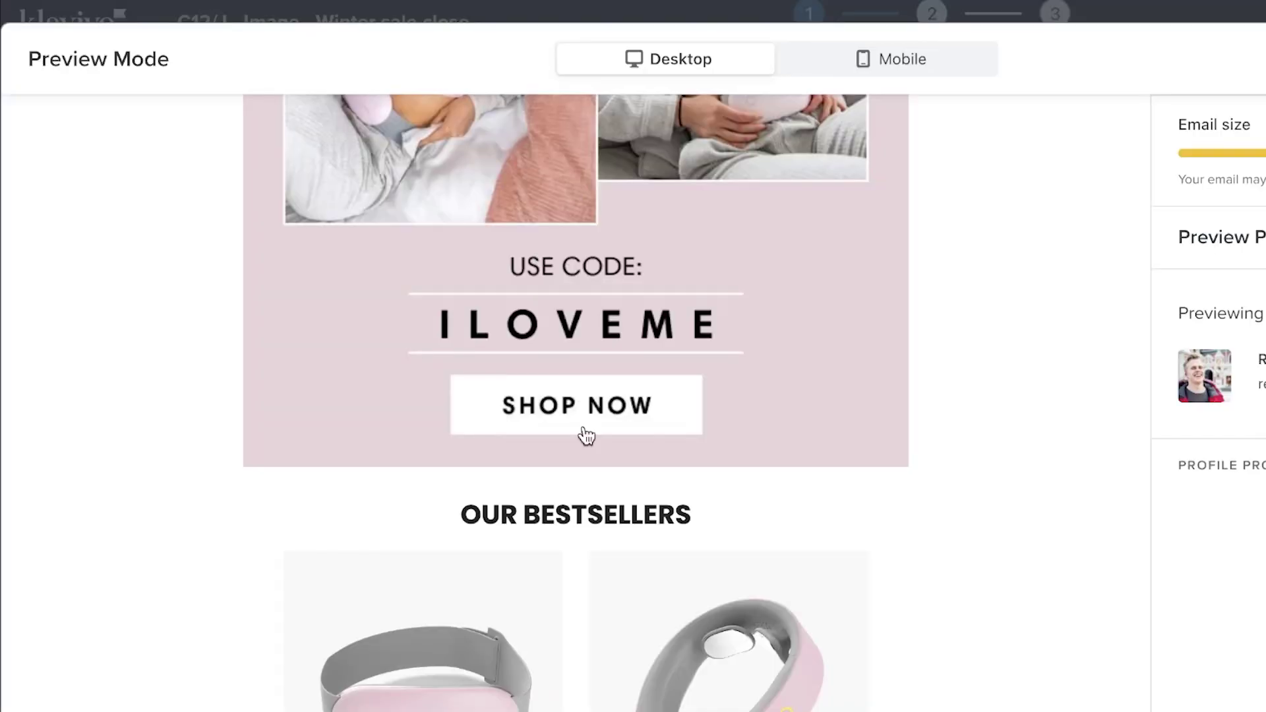
pyautogui.scroll(4, 587, 435)
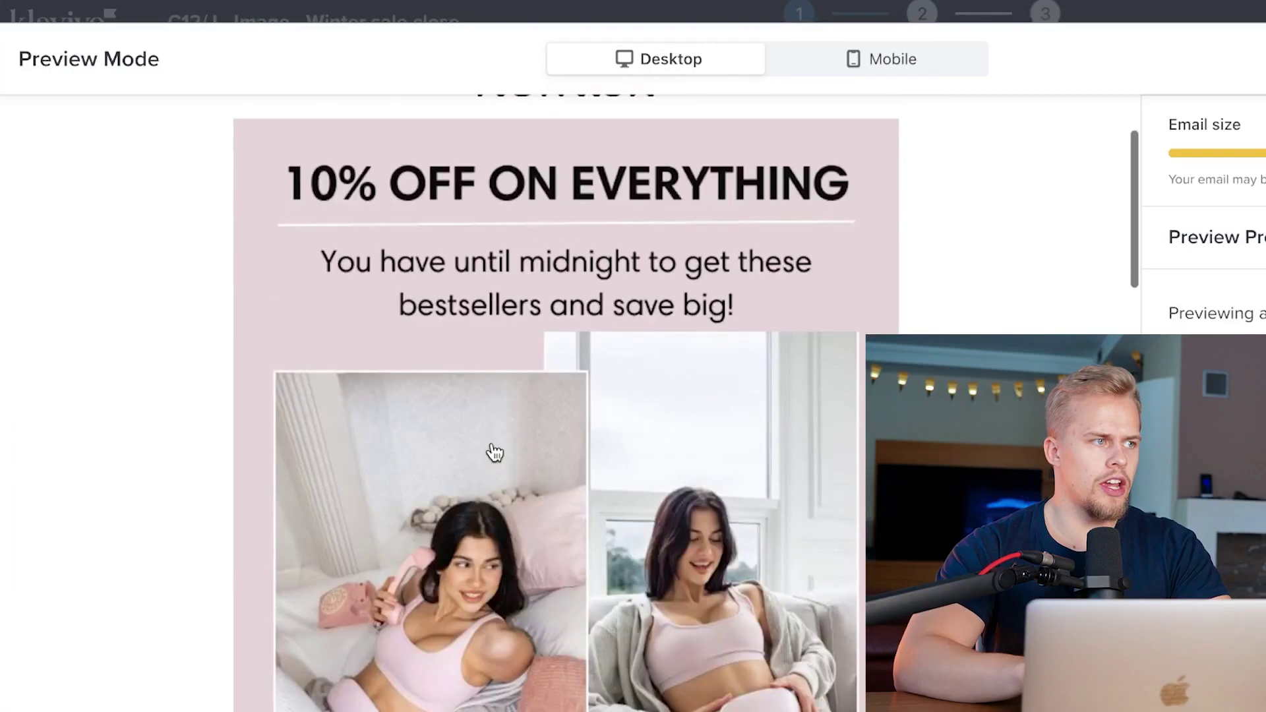
pyautogui.scroll(-8, 495, 452)
pyautogui.scroll(10, 620, 456)
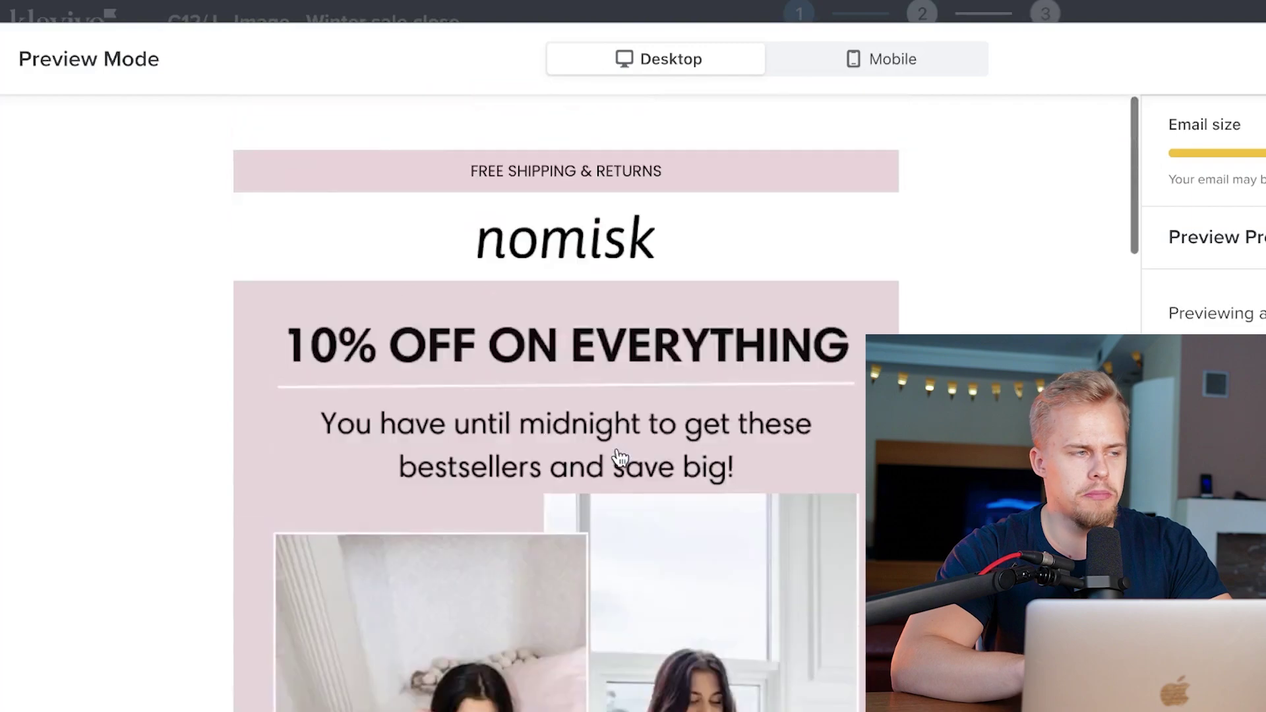
# Switch to the mobile preview and scroll through the '10% OFF ON EVERYTHING' email
pyautogui.click(894, 61)
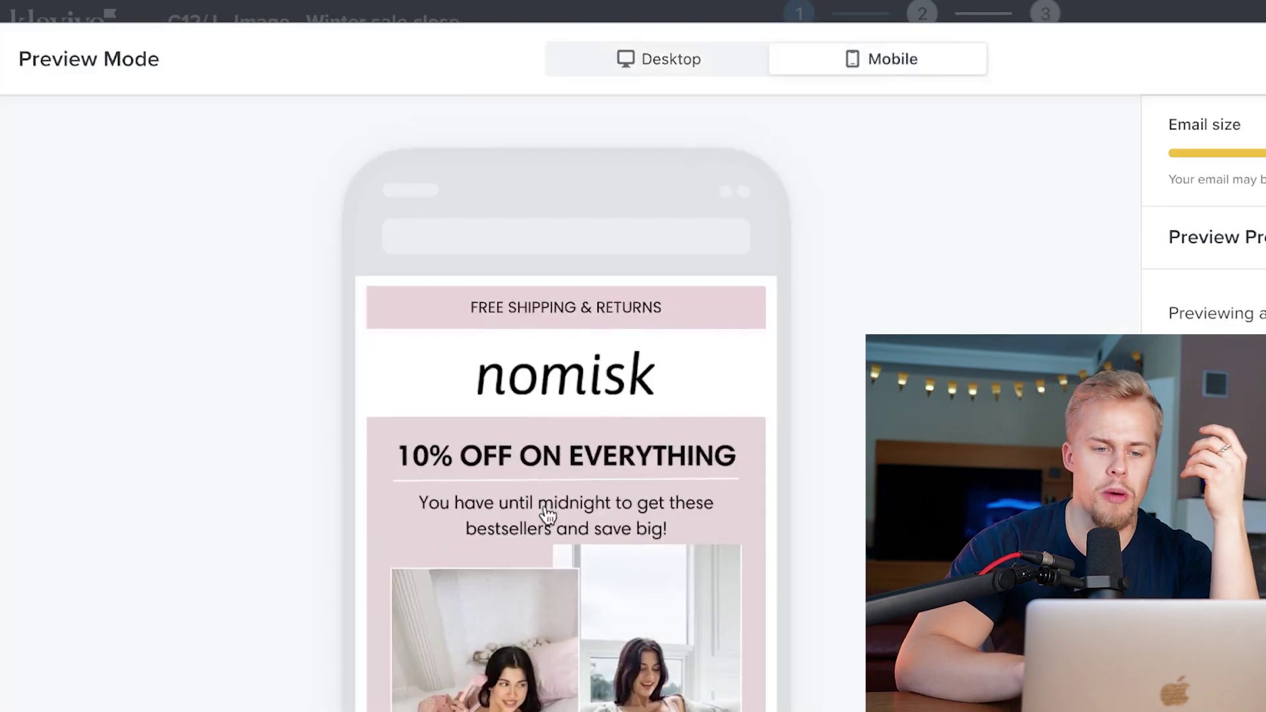
pyautogui.scroll(-5, 550, 517)
pyautogui.scroll(-15, 547, 516)
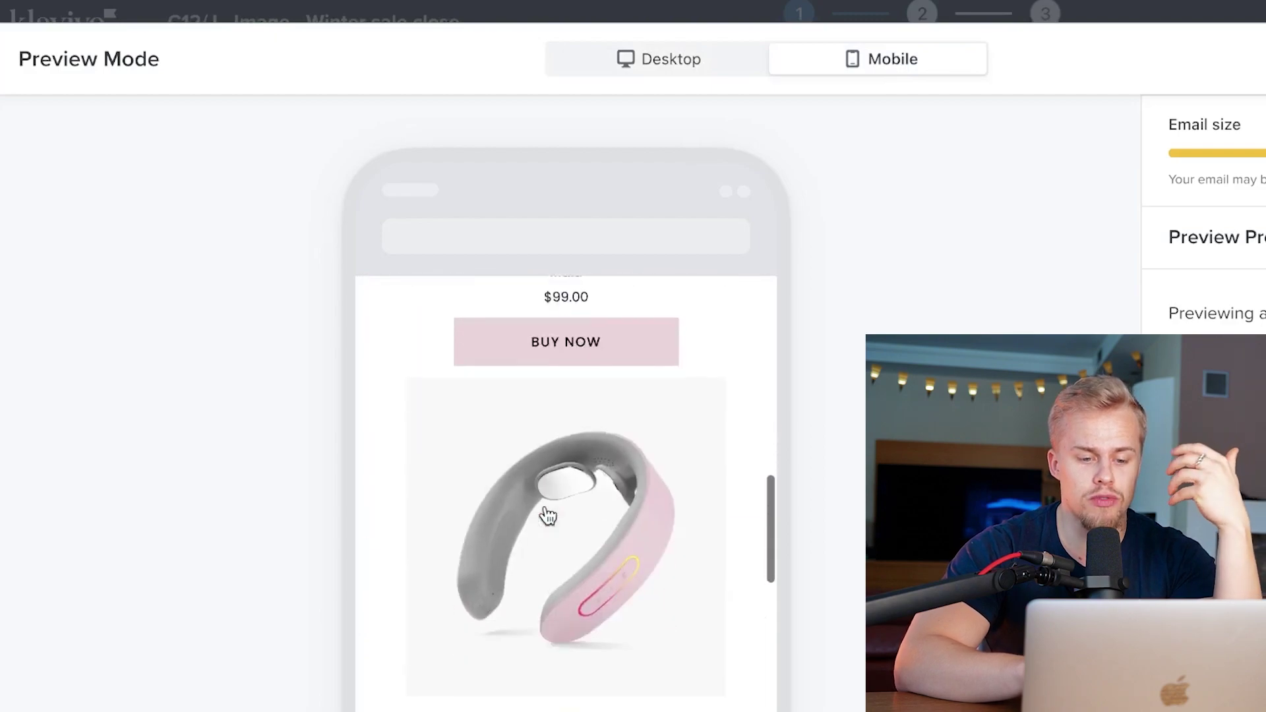
pyautogui.scroll(-10, 546, 511)
pyautogui.scroll(8, 546, 507)
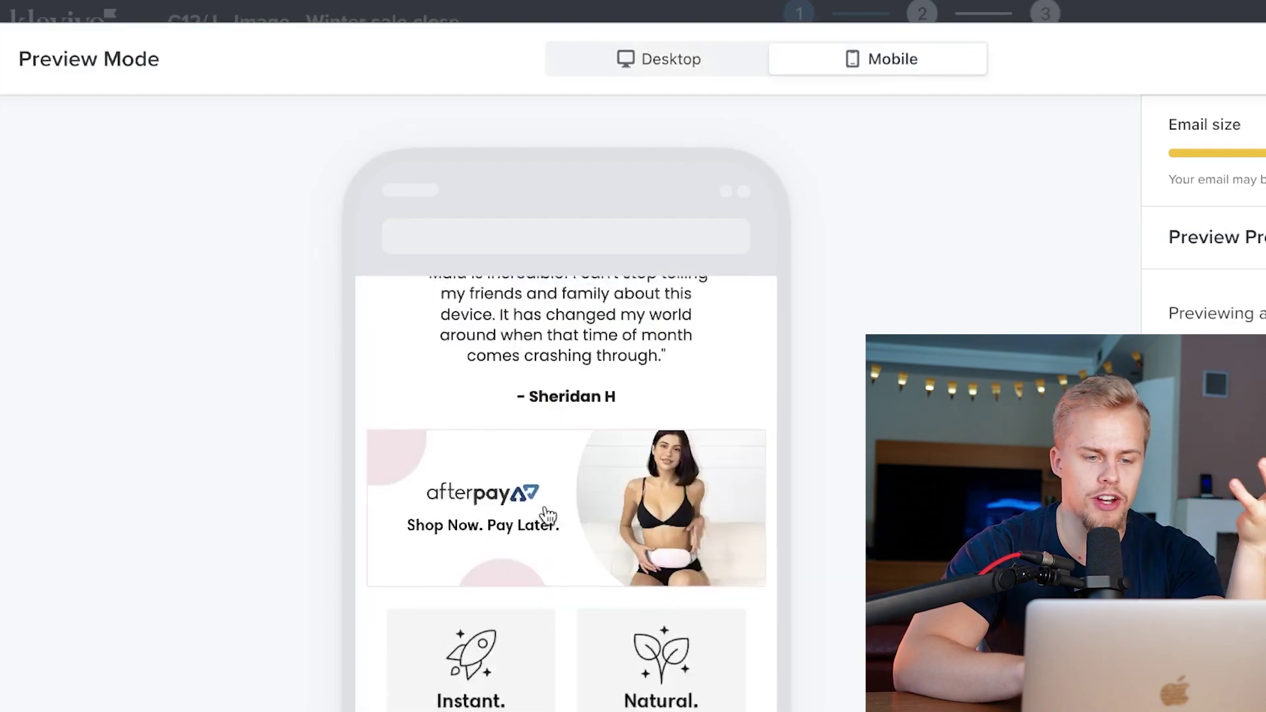
pyautogui.scroll(20, 546, 507)
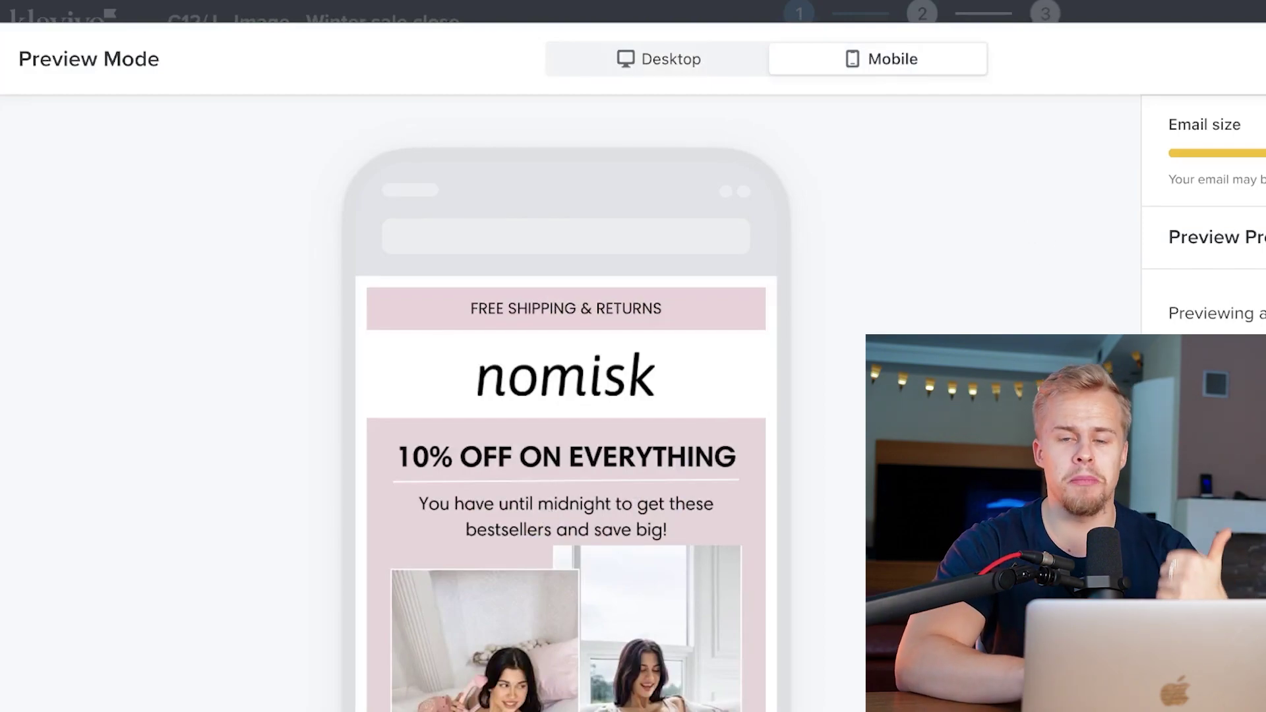
# Reopen Preview and Test, start a test send, and enter the test recipient's e-mail address
pyautogui.press('Escape')
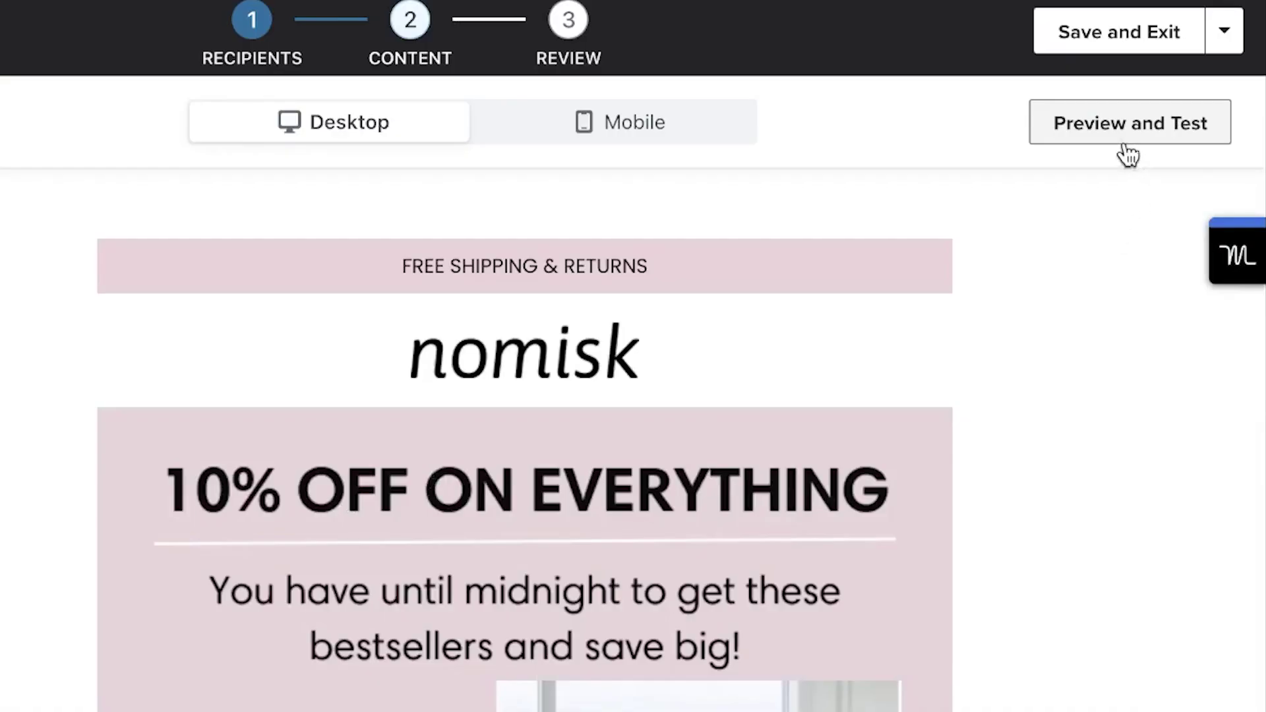
pyautogui.click(1123, 125)
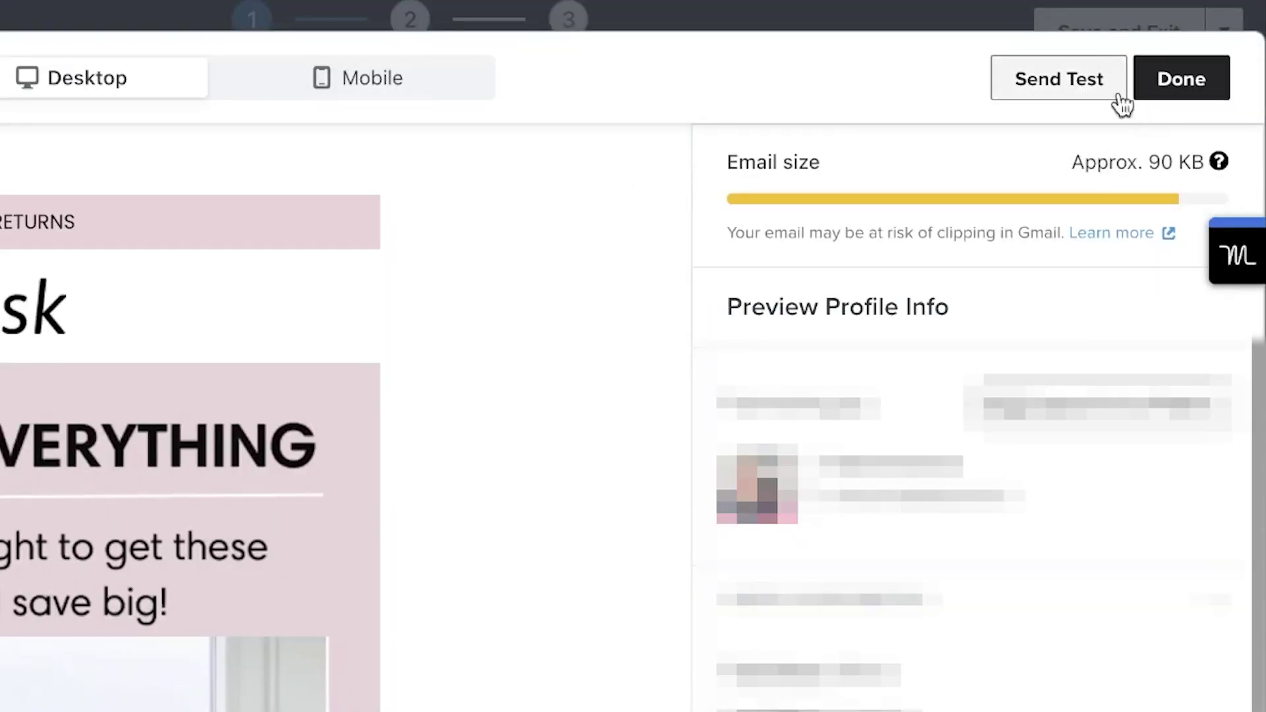
pyautogui.click(1087, 94)
pyautogui.click(589, 365)
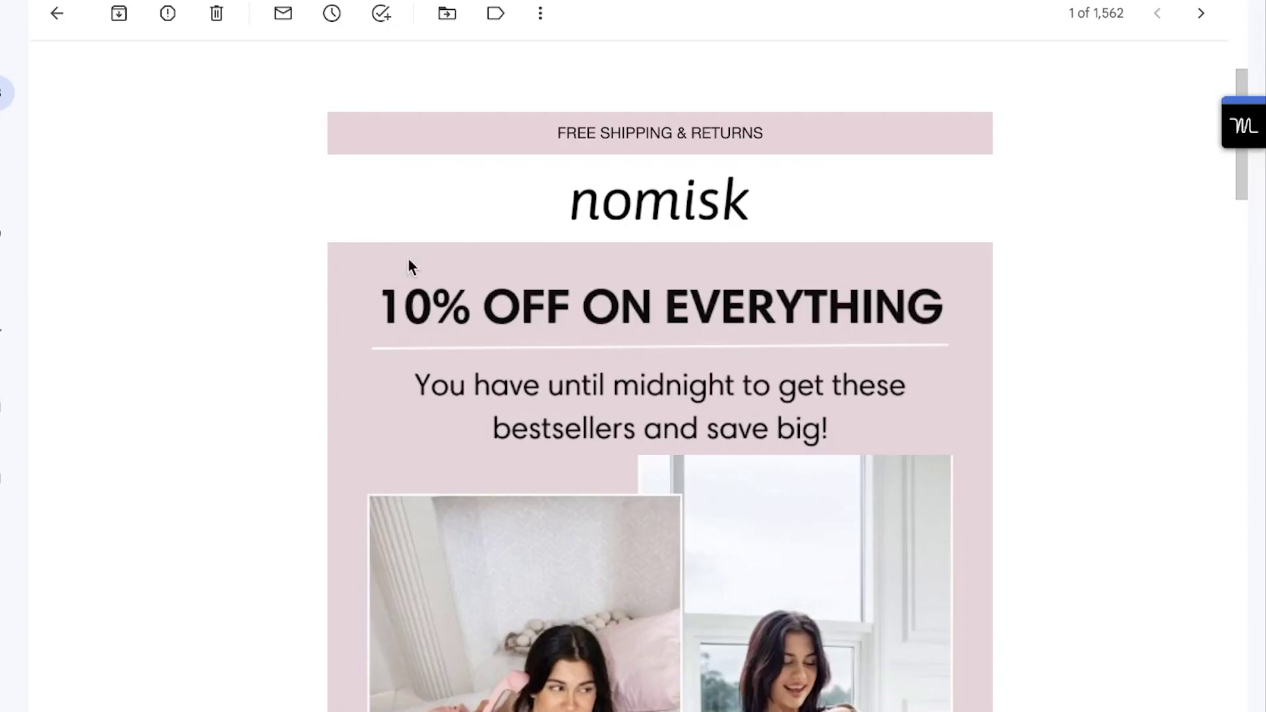
pyautogui.scroll(-5, 423, 277)
pyautogui.scroll(-7, 1105, 242)
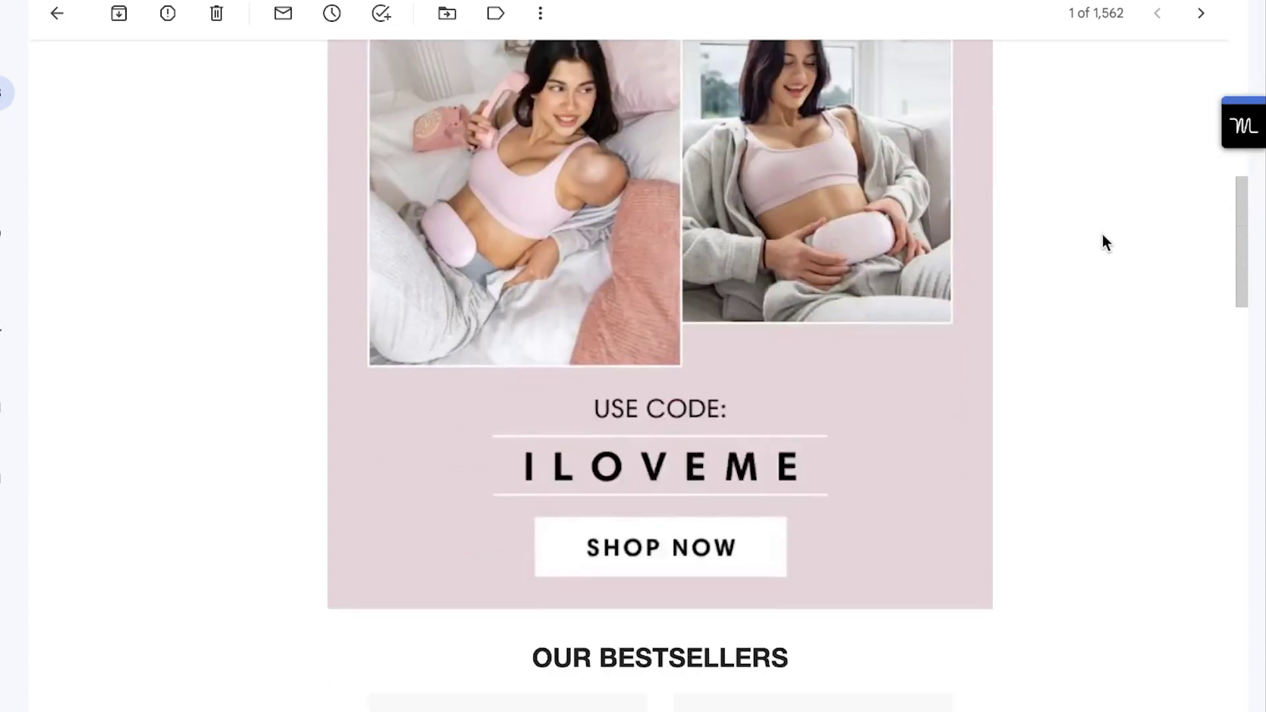
pyautogui.scroll(-2, 1106, 242)
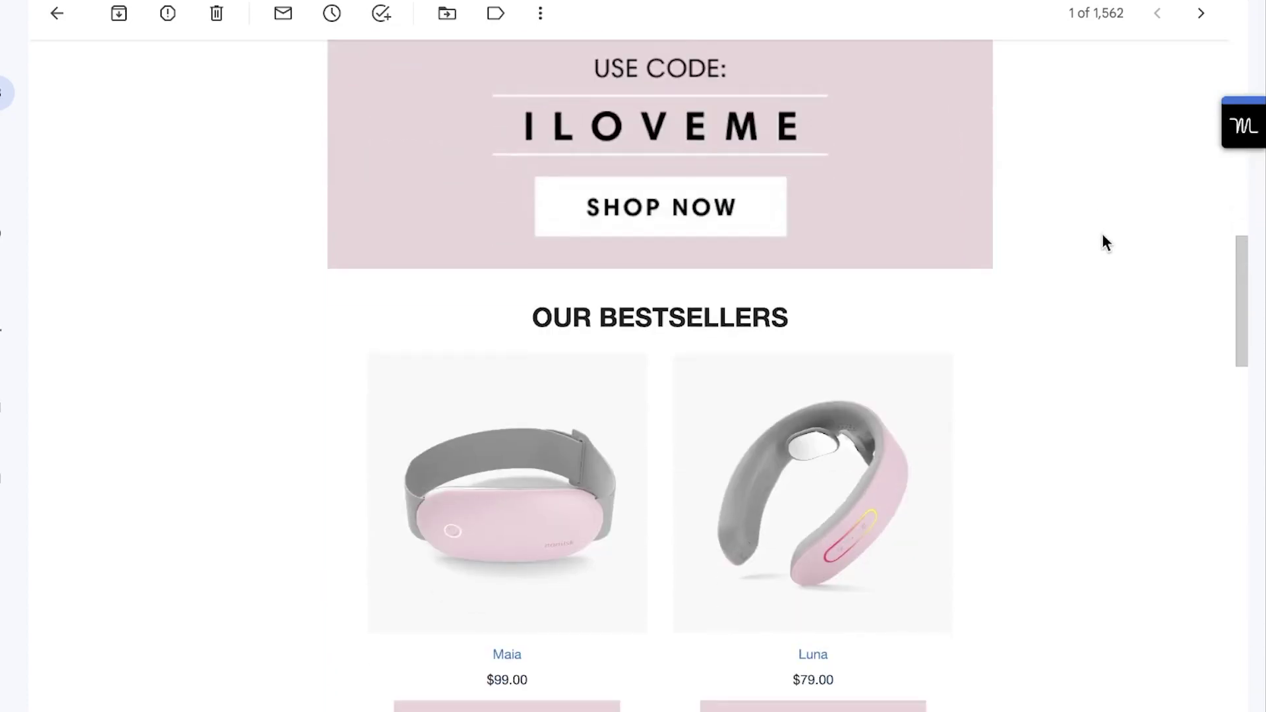
pyautogui.scroll(12, 1106, 243)
pyautogui.scroll(-1, 1106, 242)
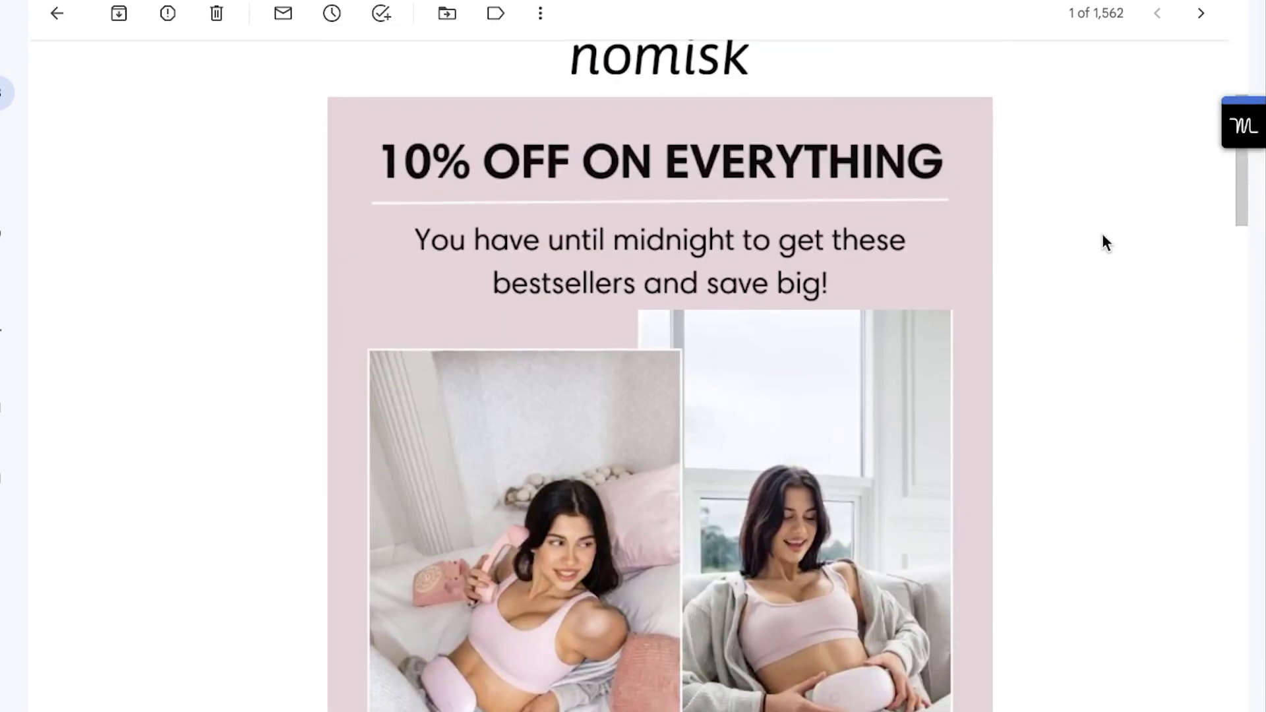